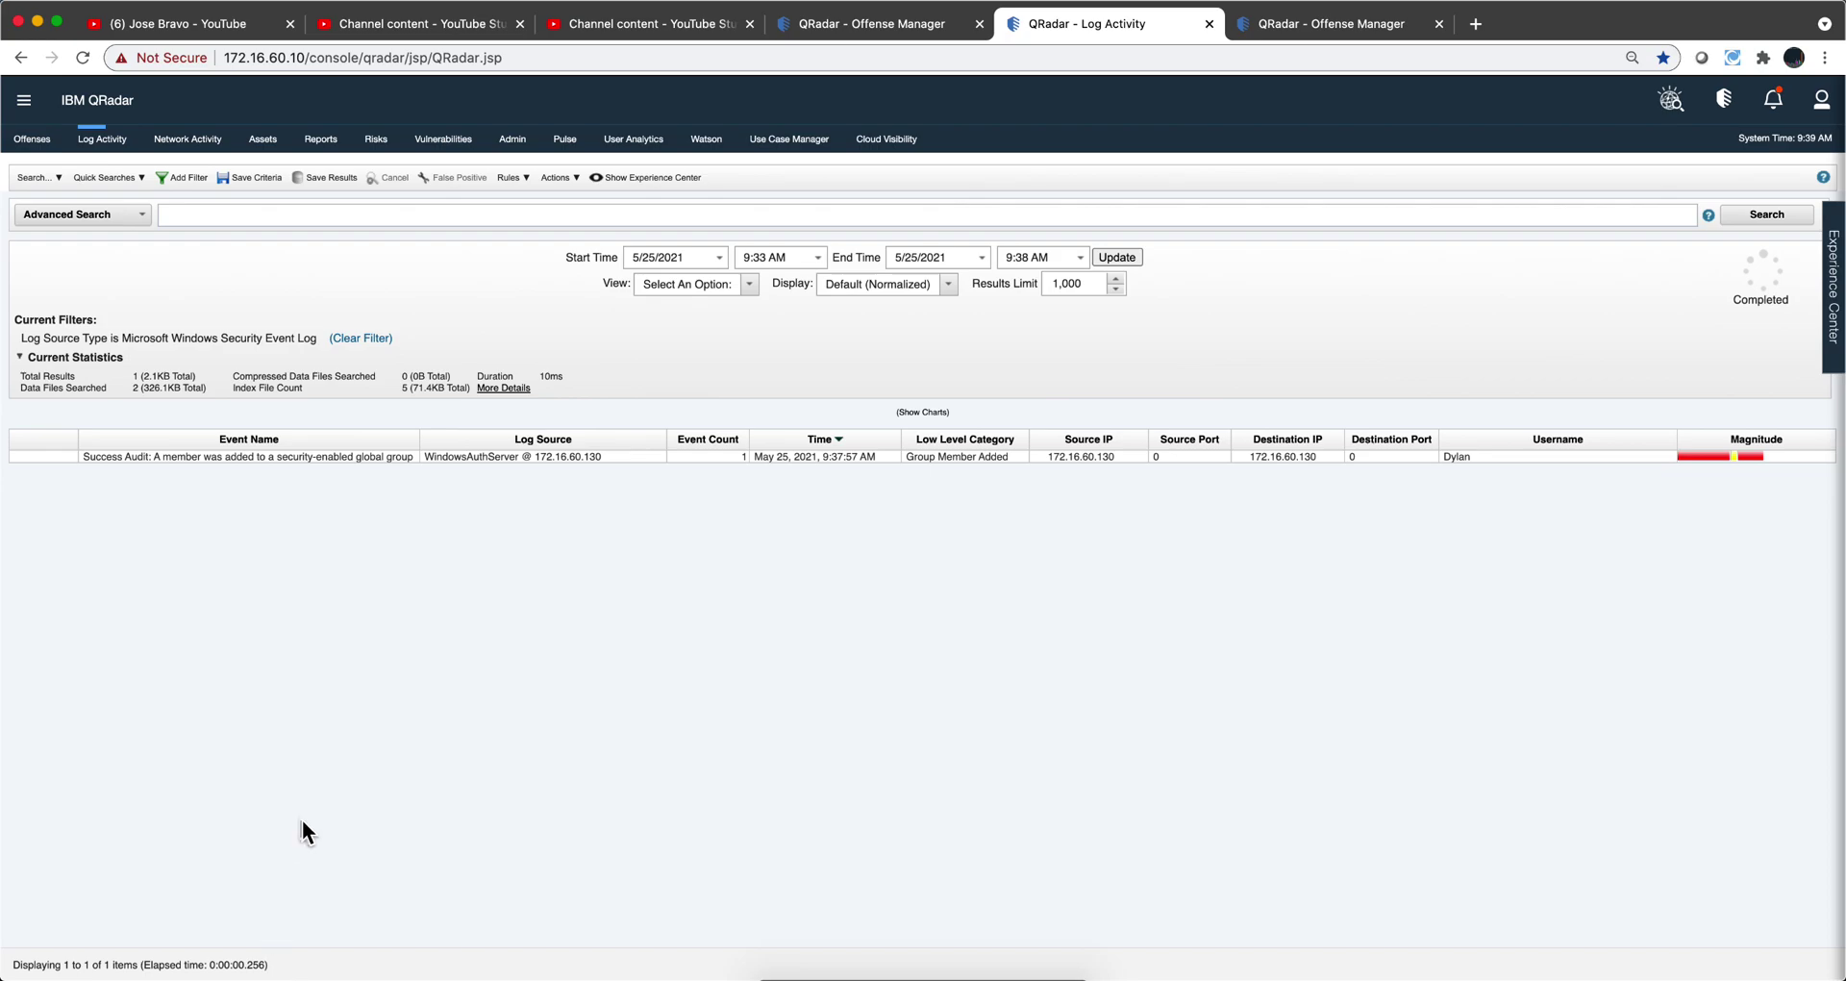
# Open the EventID 4728 group-member-added event's details and scroll down to its payload.
pyautogui.doubleClick(387, 458)
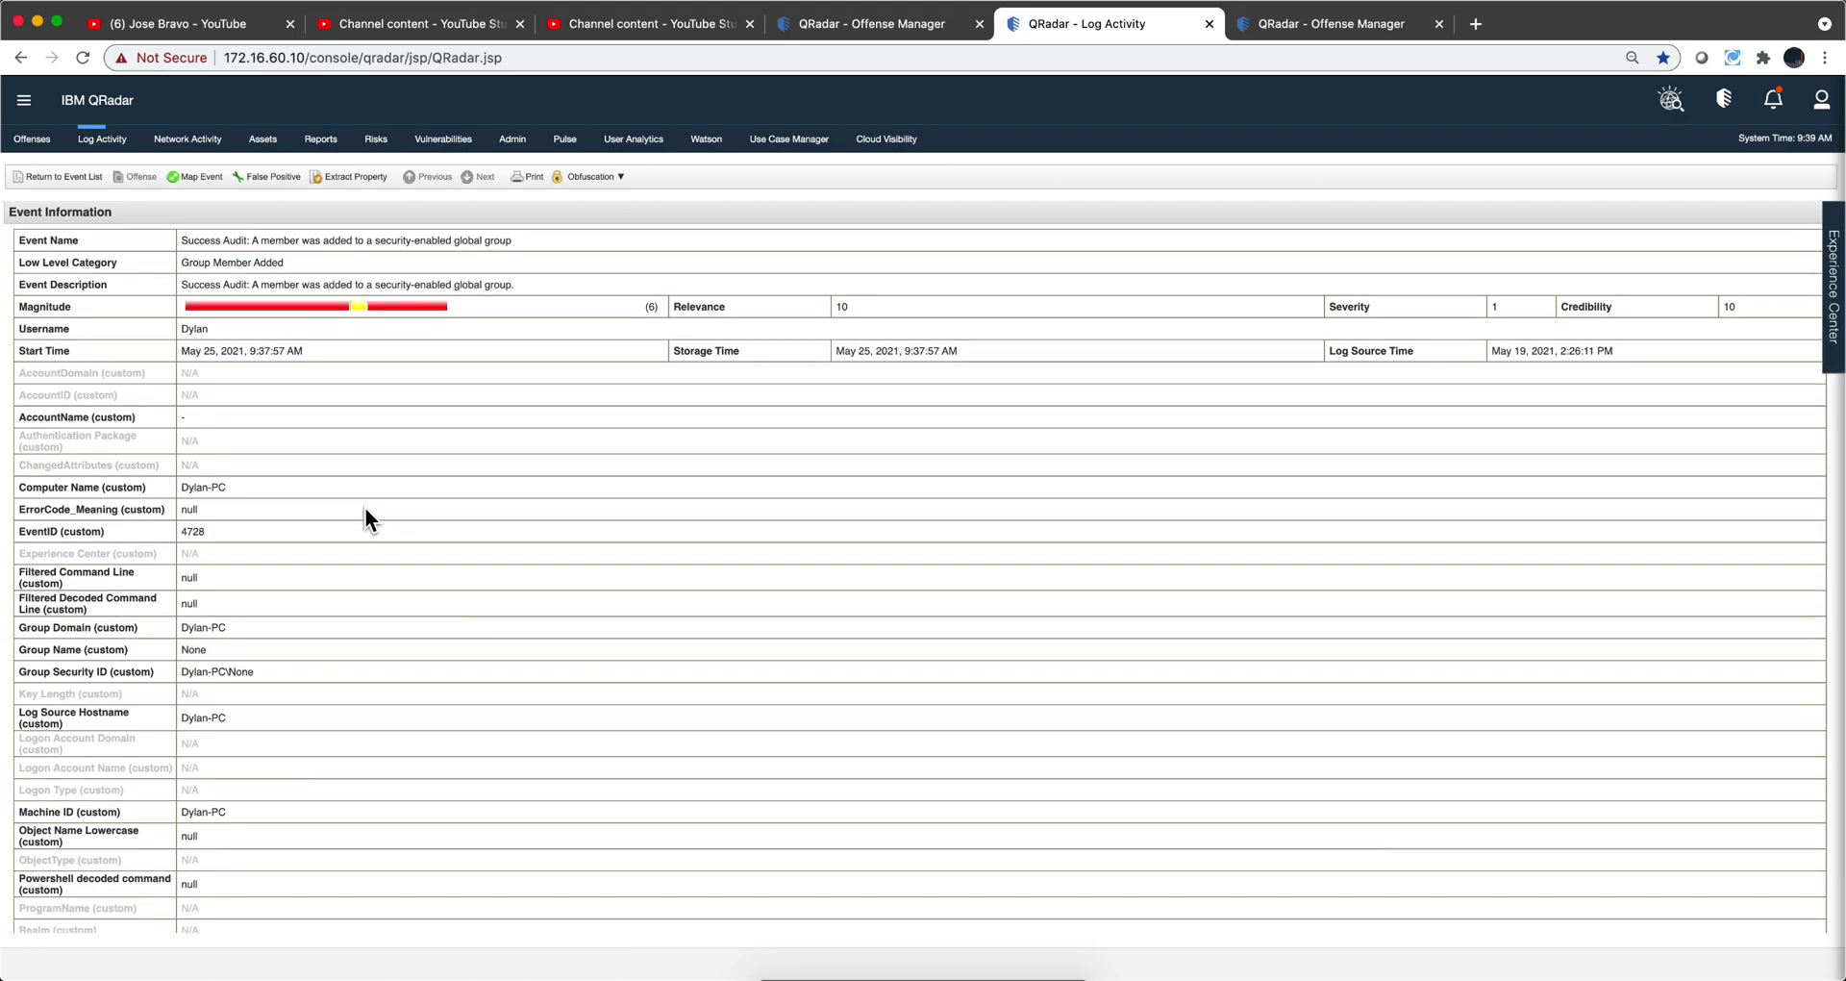
pyautogui.scroll(-3, 366, 506)
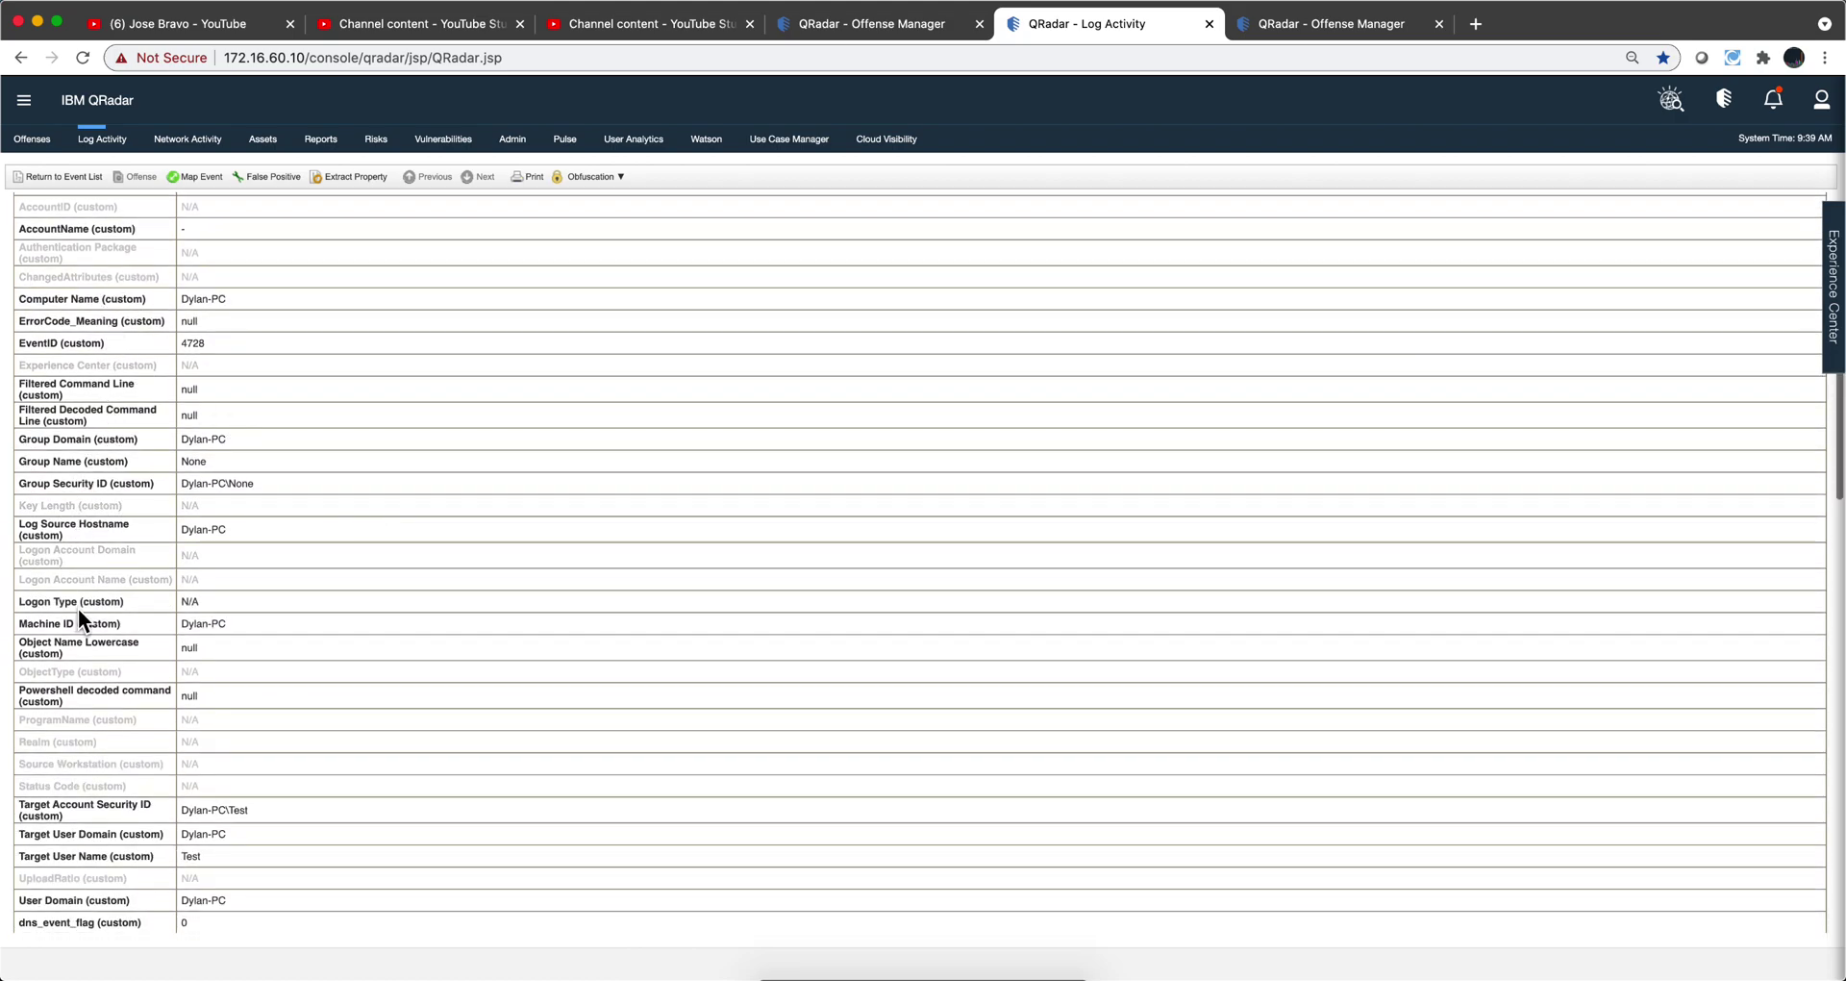
pyautogui.scroll(-2, 80, 615)
pyautogui.scroll(-8, 79, 614)
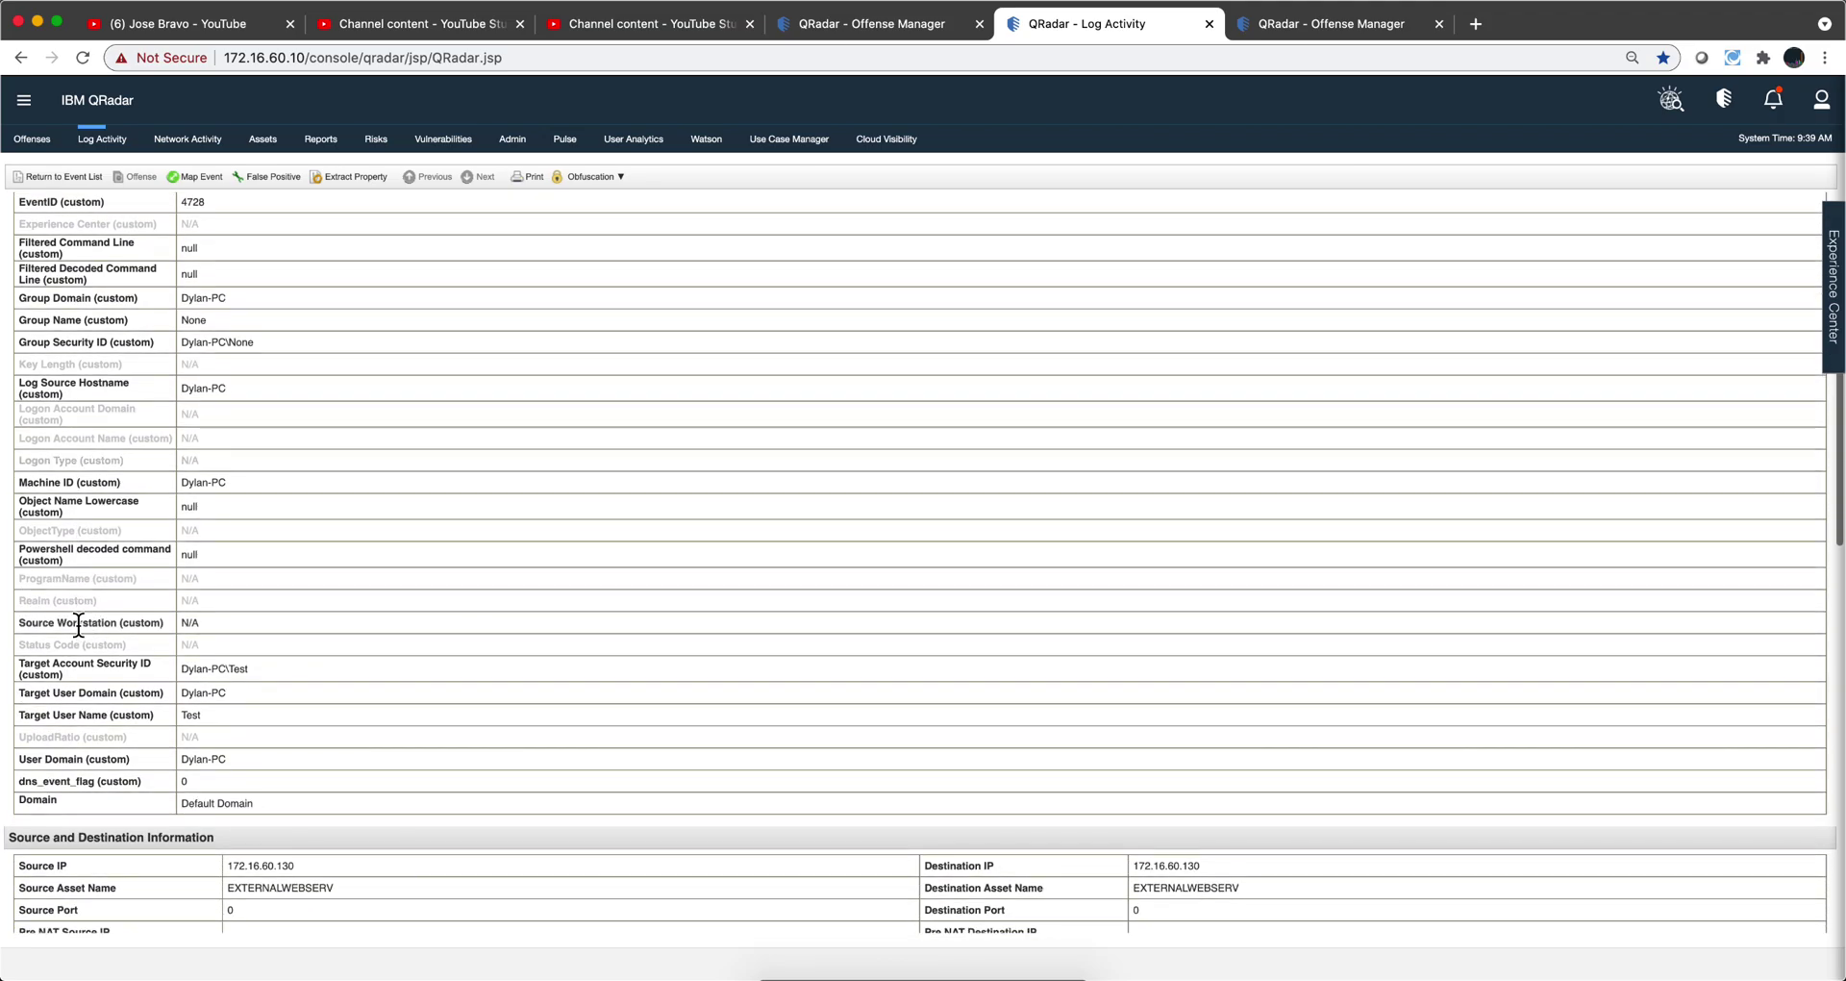
pyautogui.scroll(-1, 78, 625)
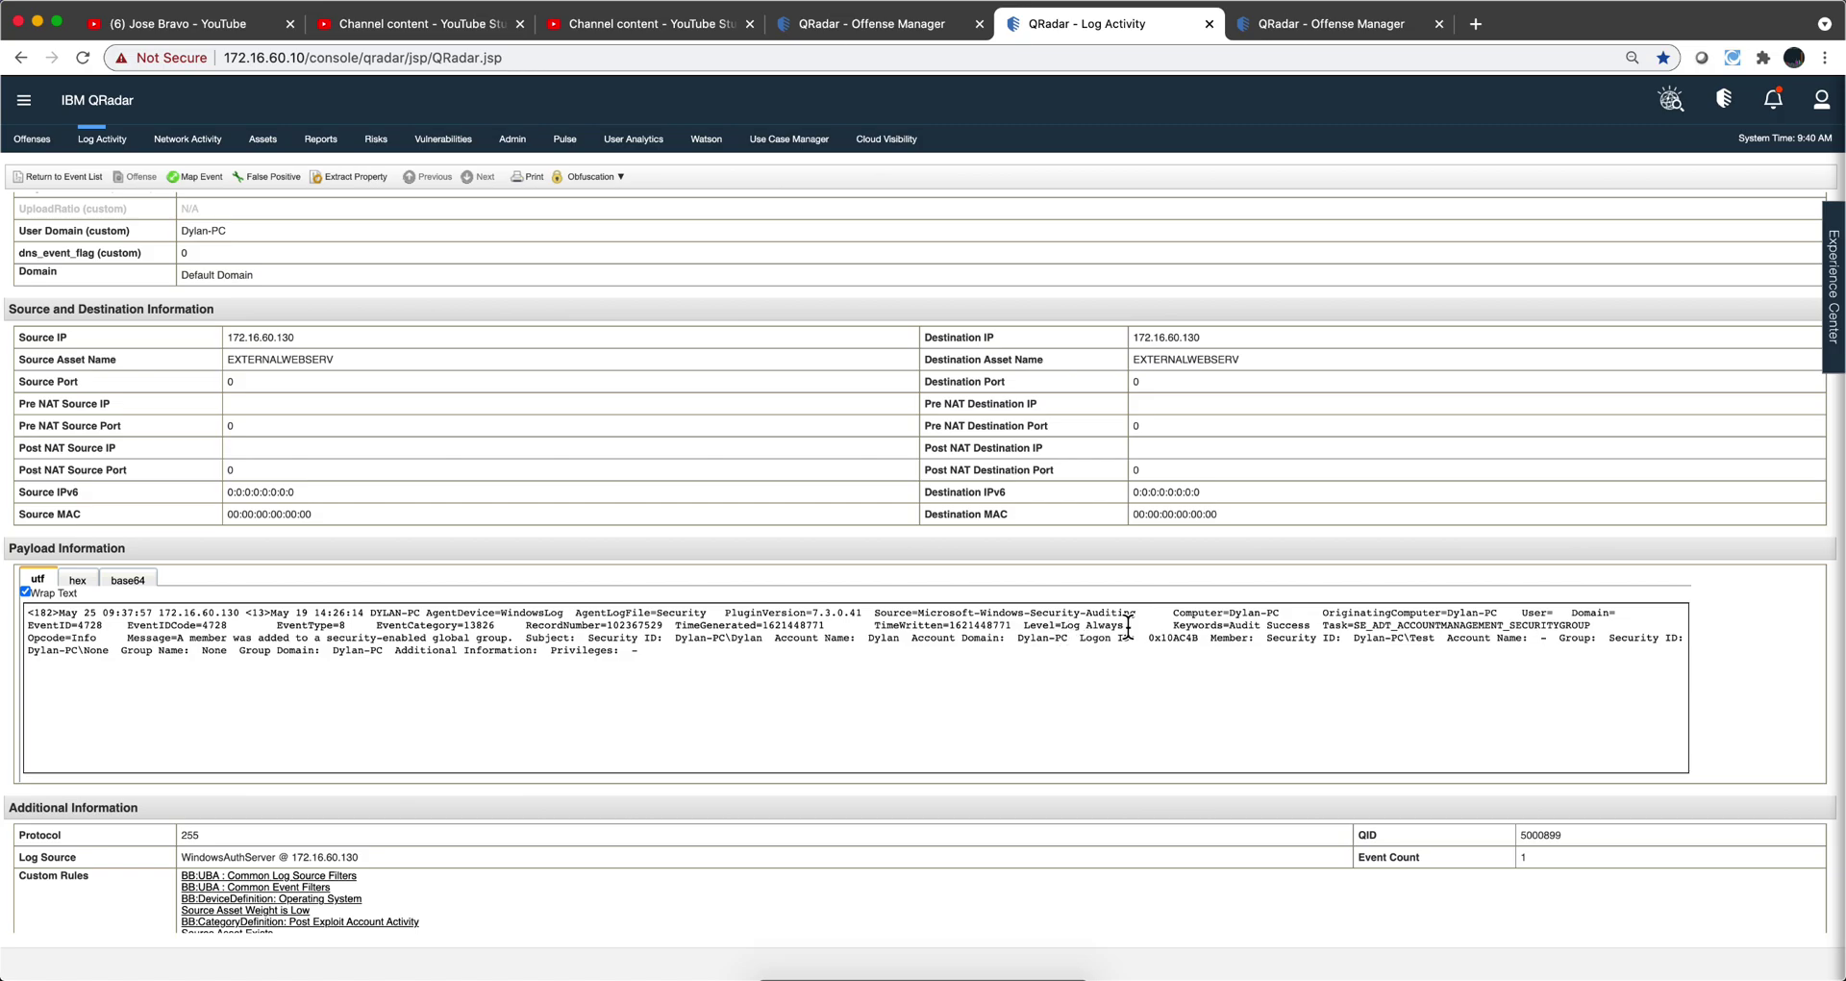
# Review the raw payload, highlighting the text following 'Level=Log Always'.
pyautogui.scroll(10, 247, 510)
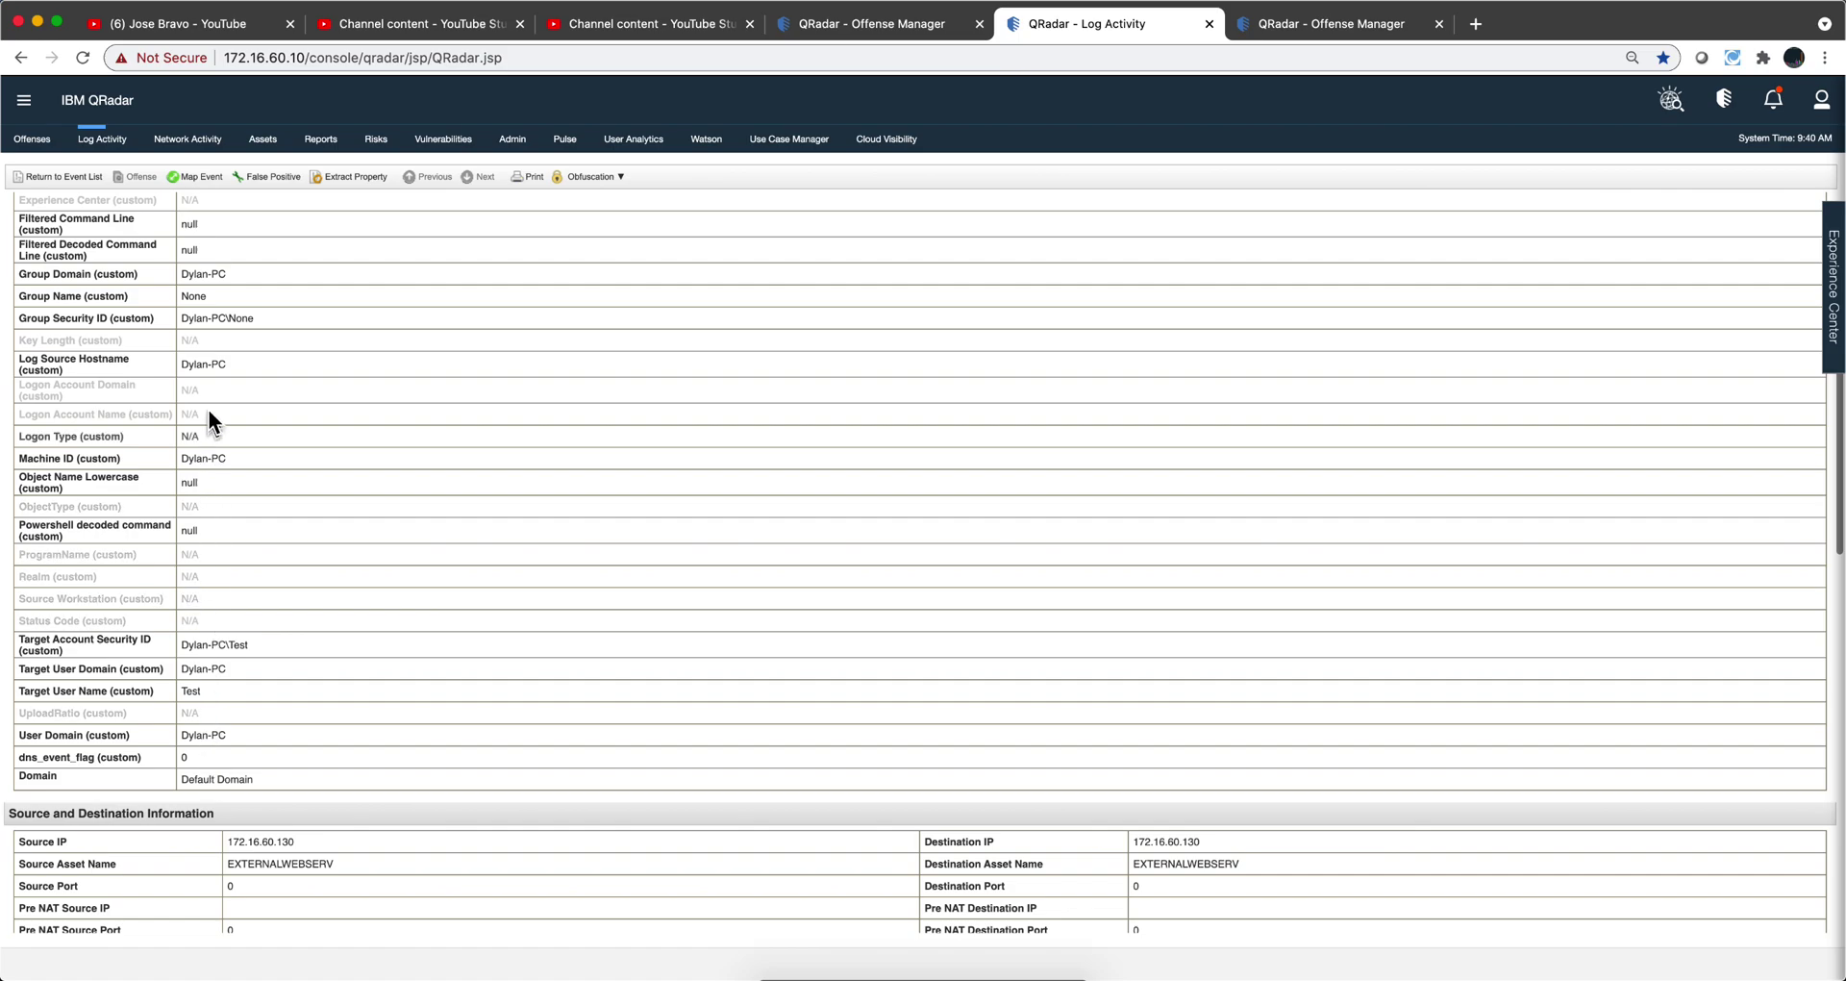
pyautogui.scroll(1, 220, 322)
pyautogui.scroll(5, 219, 322)
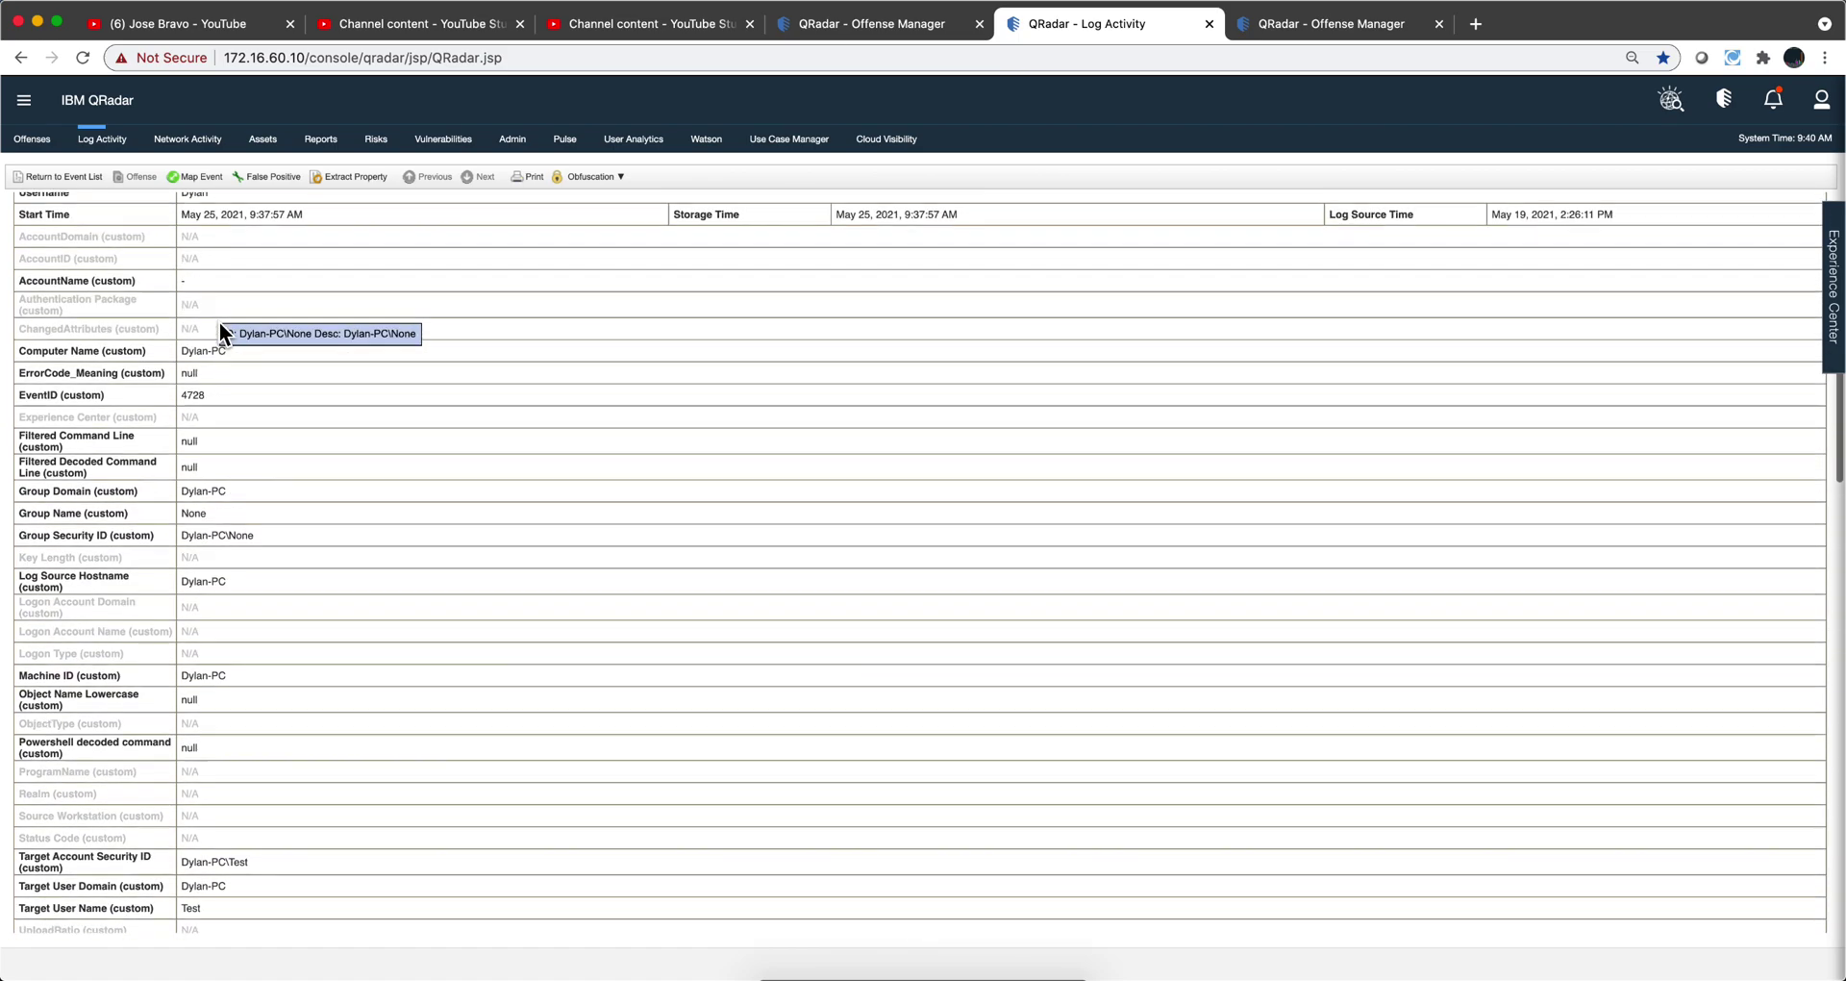
pyautogui.scroll(-5, 219, 321)
pyautogui.scroll(-8, 219, 327)
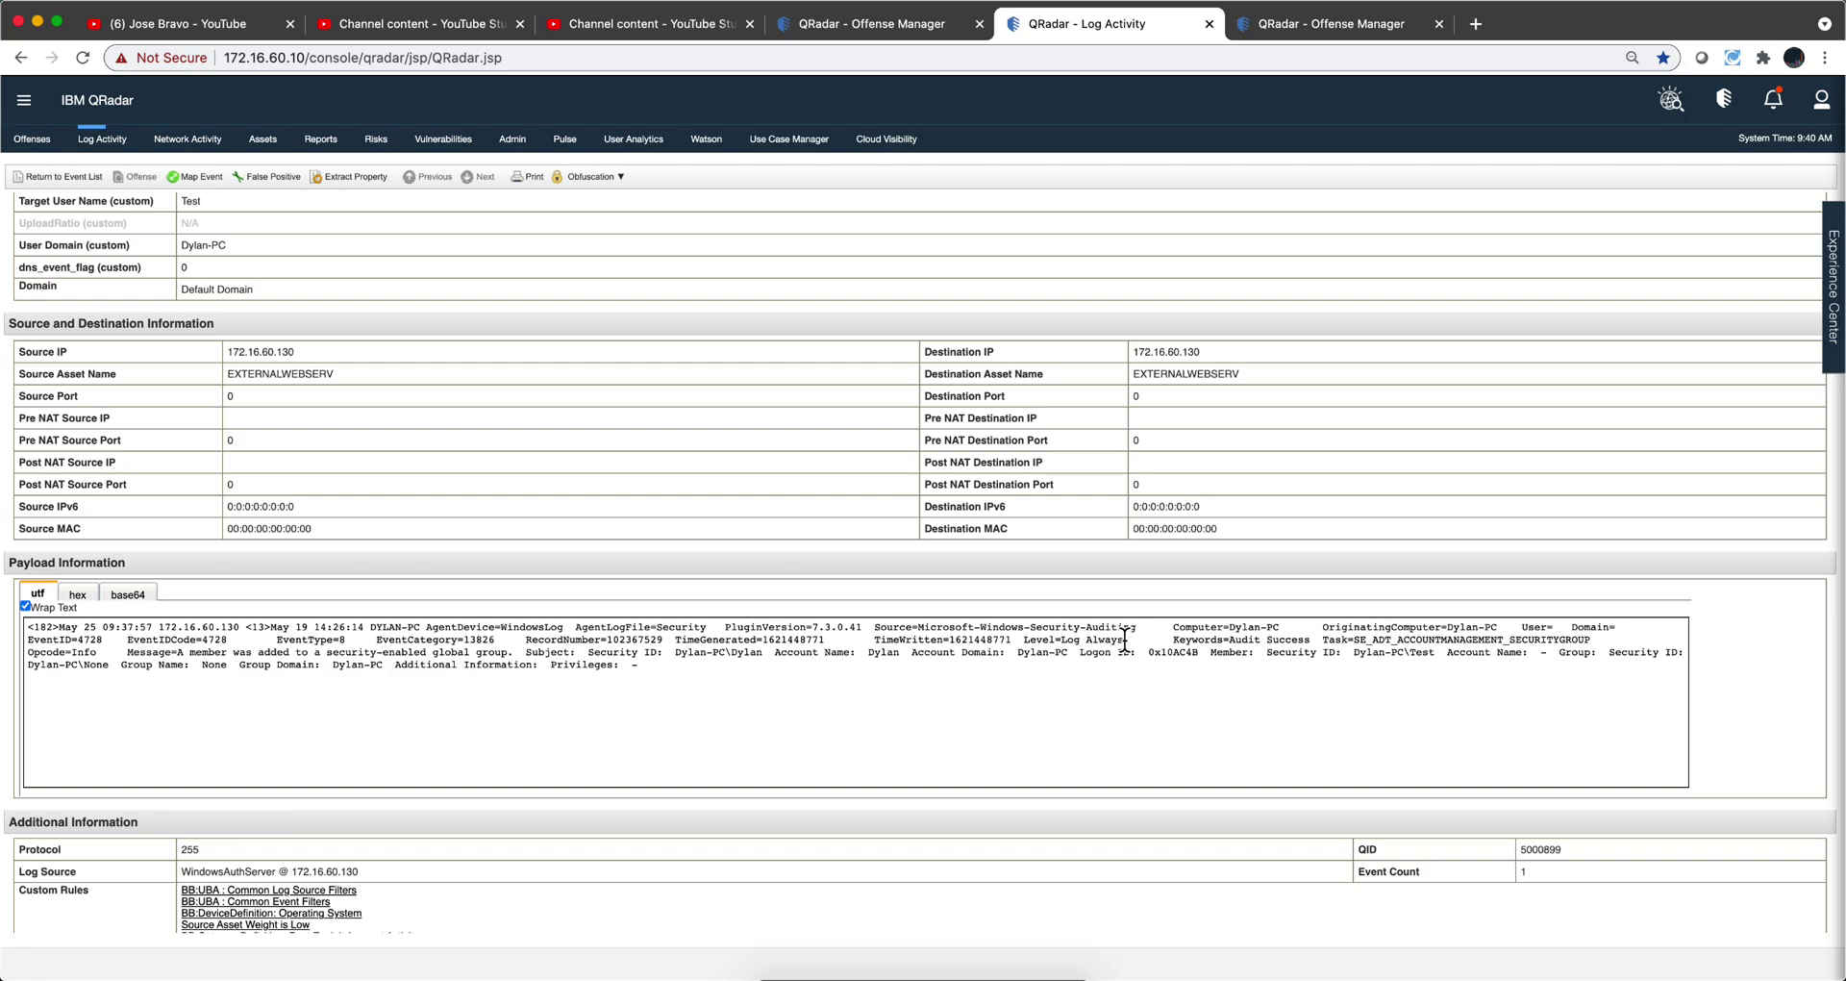
pyautogui.moveTo(1081, 654); pyautogui.dragTo(1123, 639)
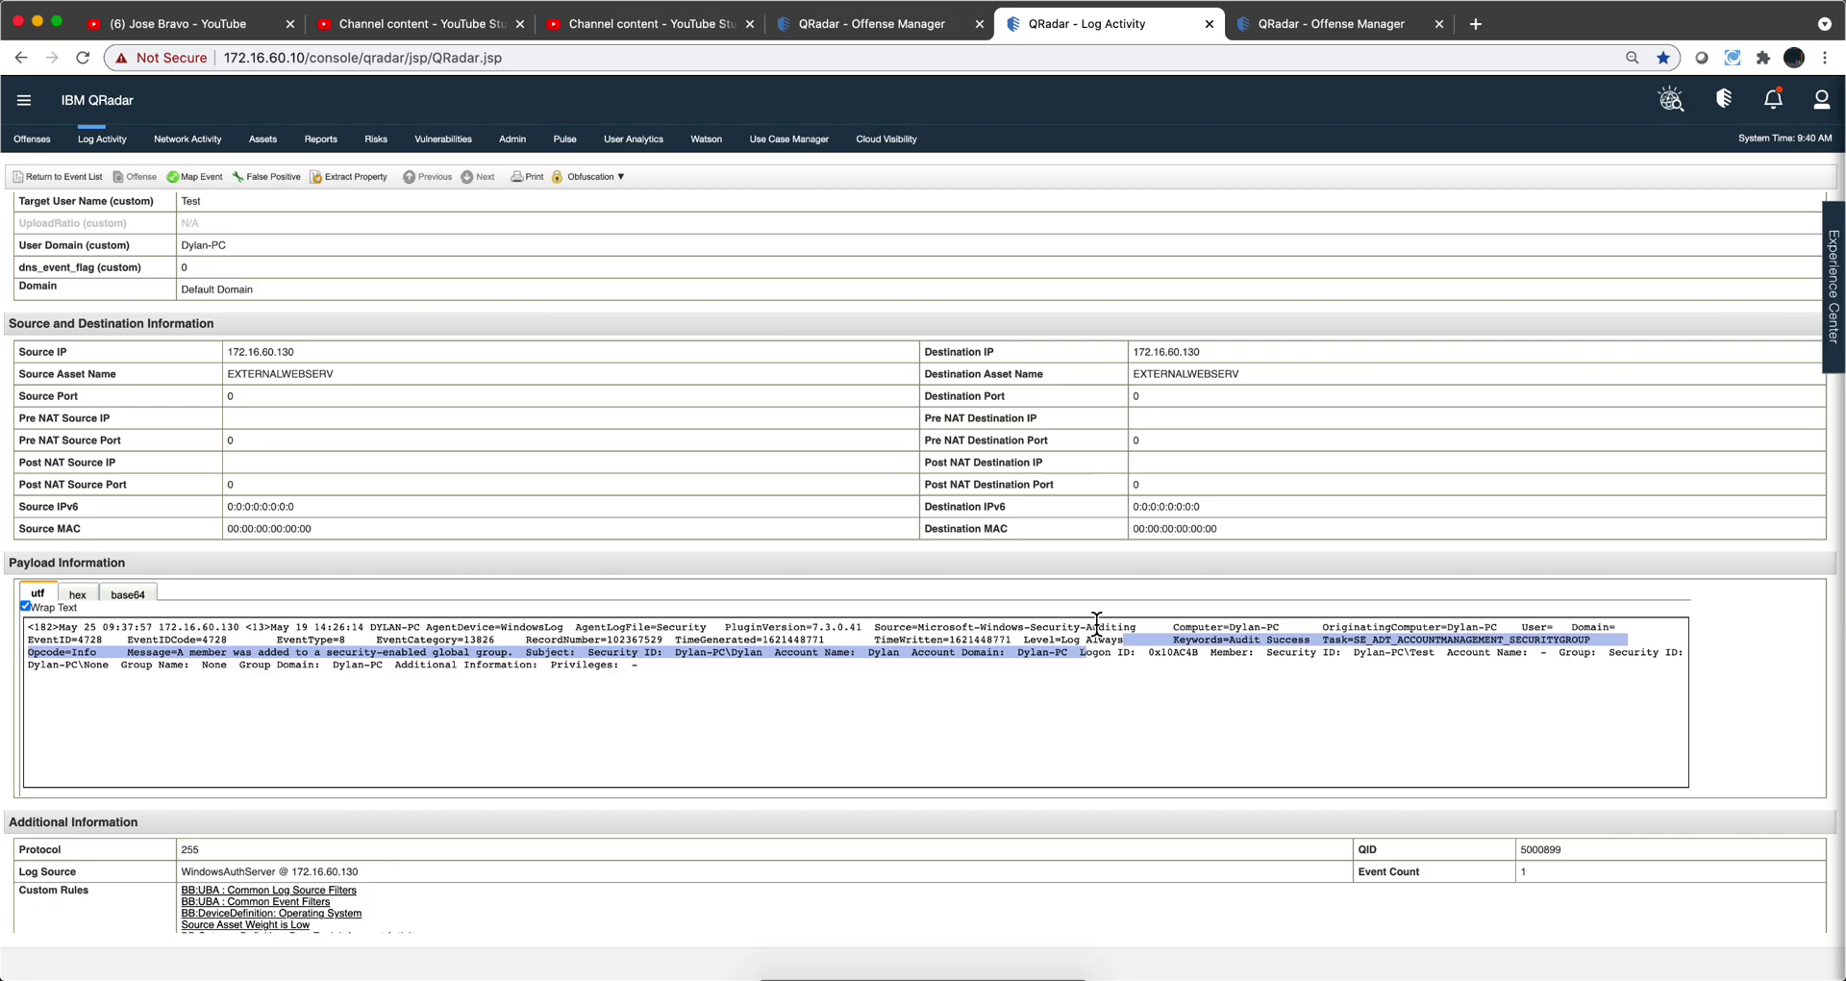
pyautogui.click(1101, 635)
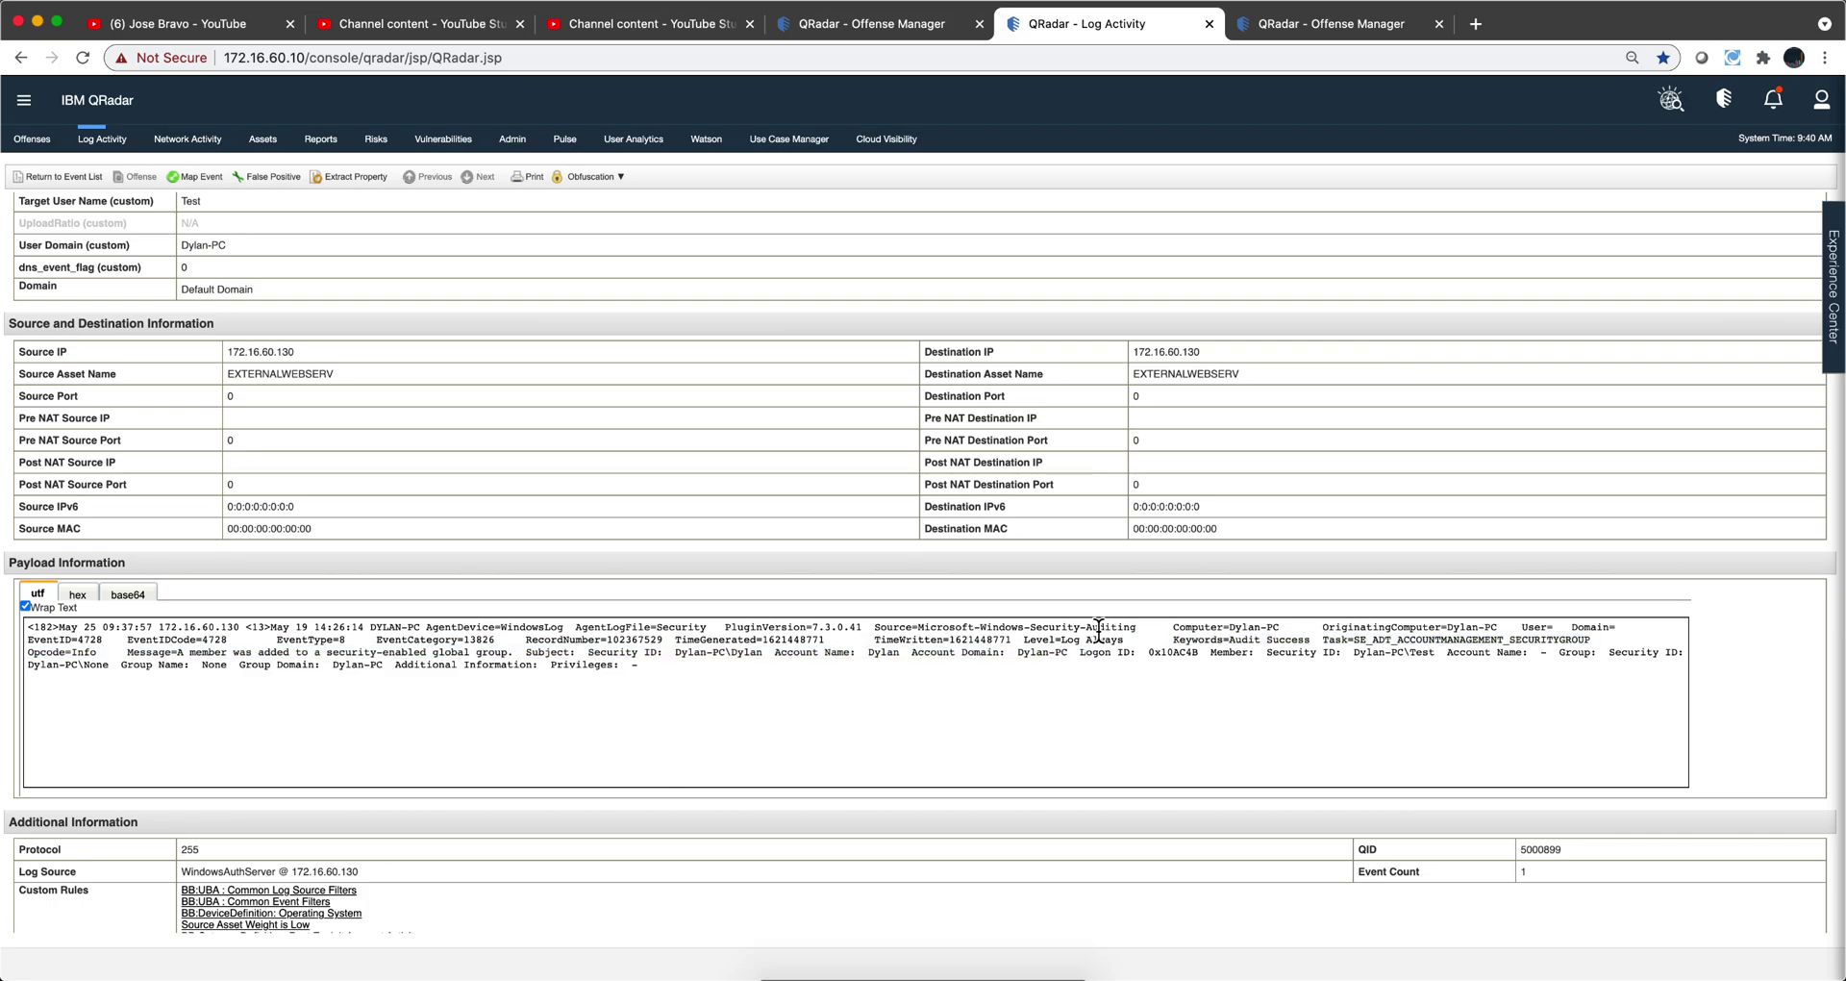
# Open the 'Member Added to a Windows Group' rule from the offense manager's rule list.
pyautogui.click(845, 32)
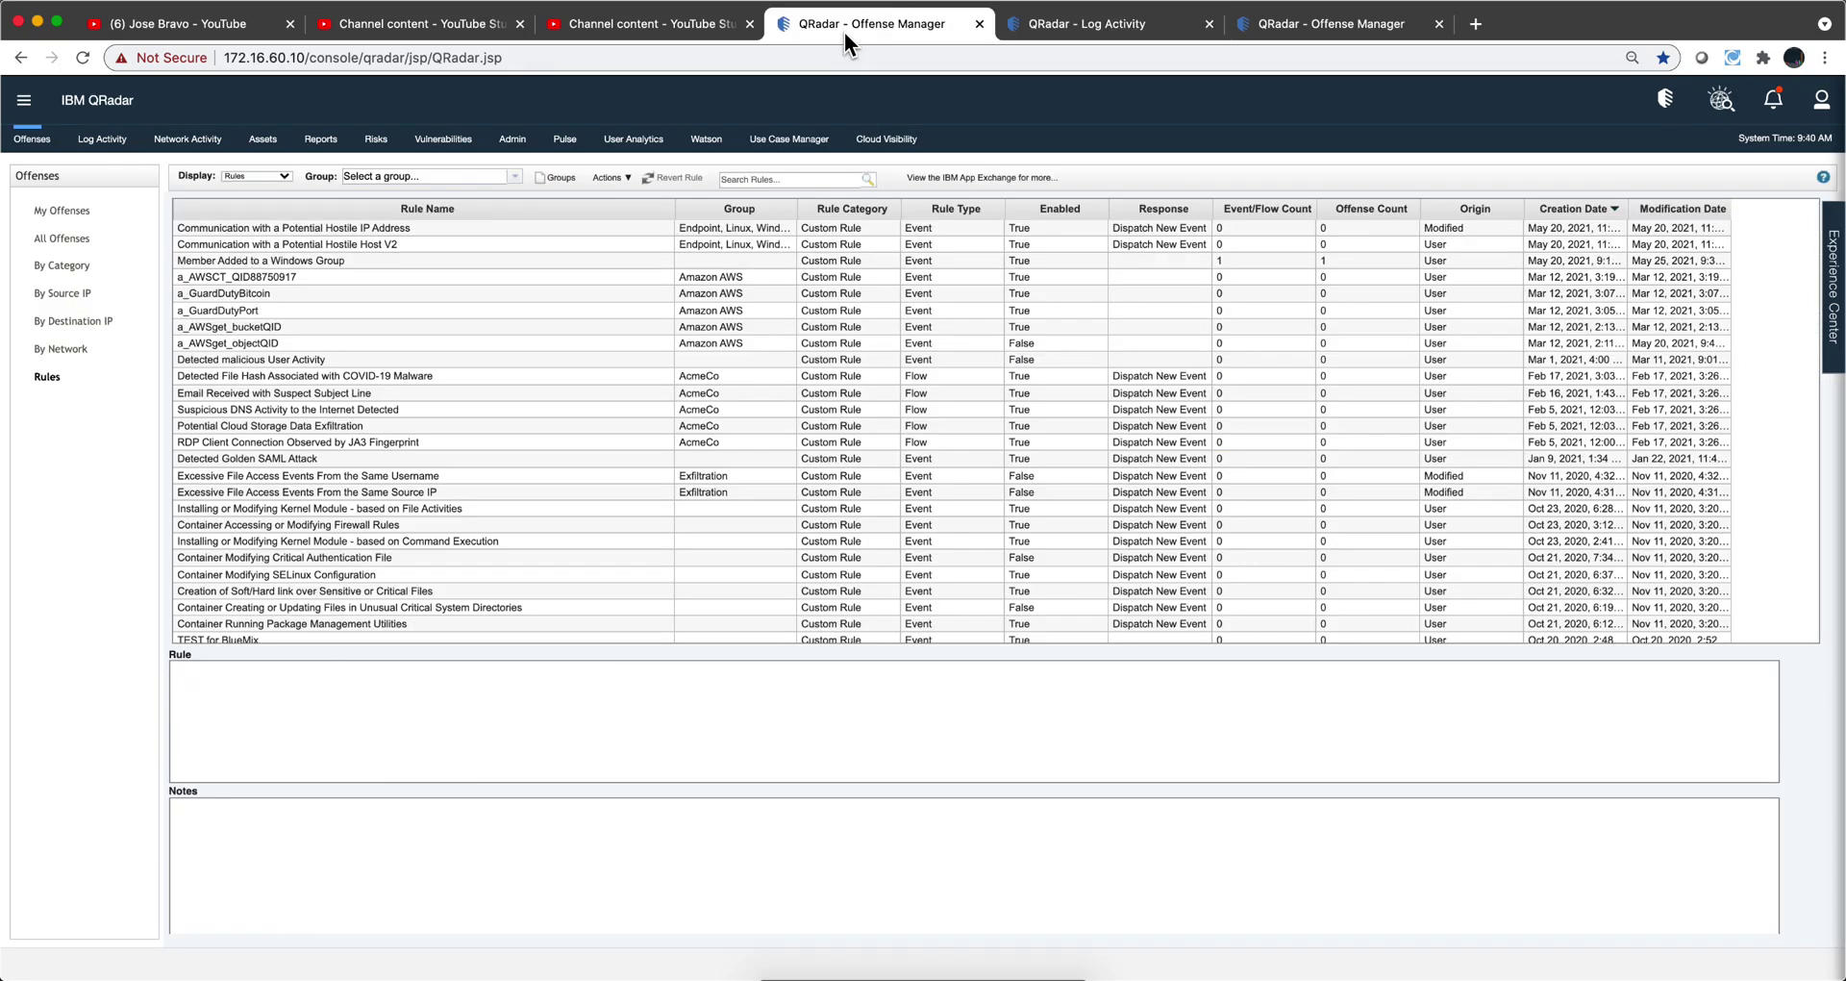
pyautogui.doubleClick(229, 260)
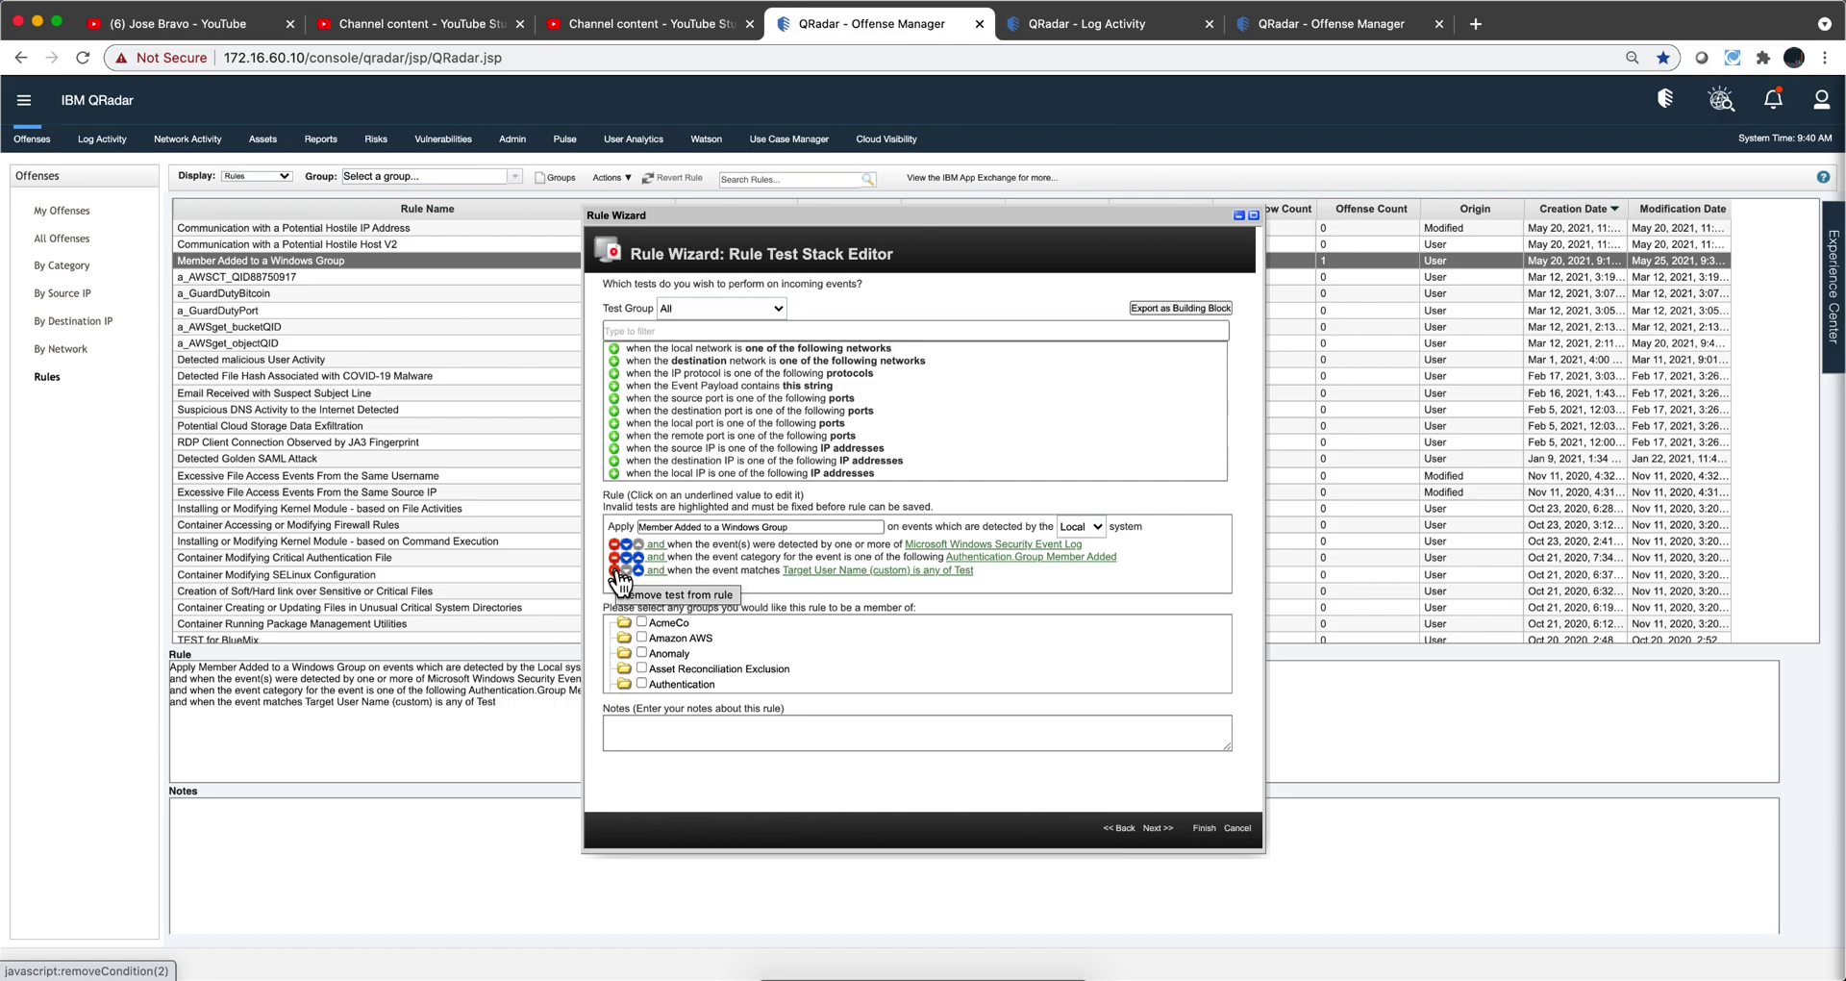
# Remove the Target User Name test, then add and remove the 'event match' AQL filter query test.
pyautogui.click(616, 570)
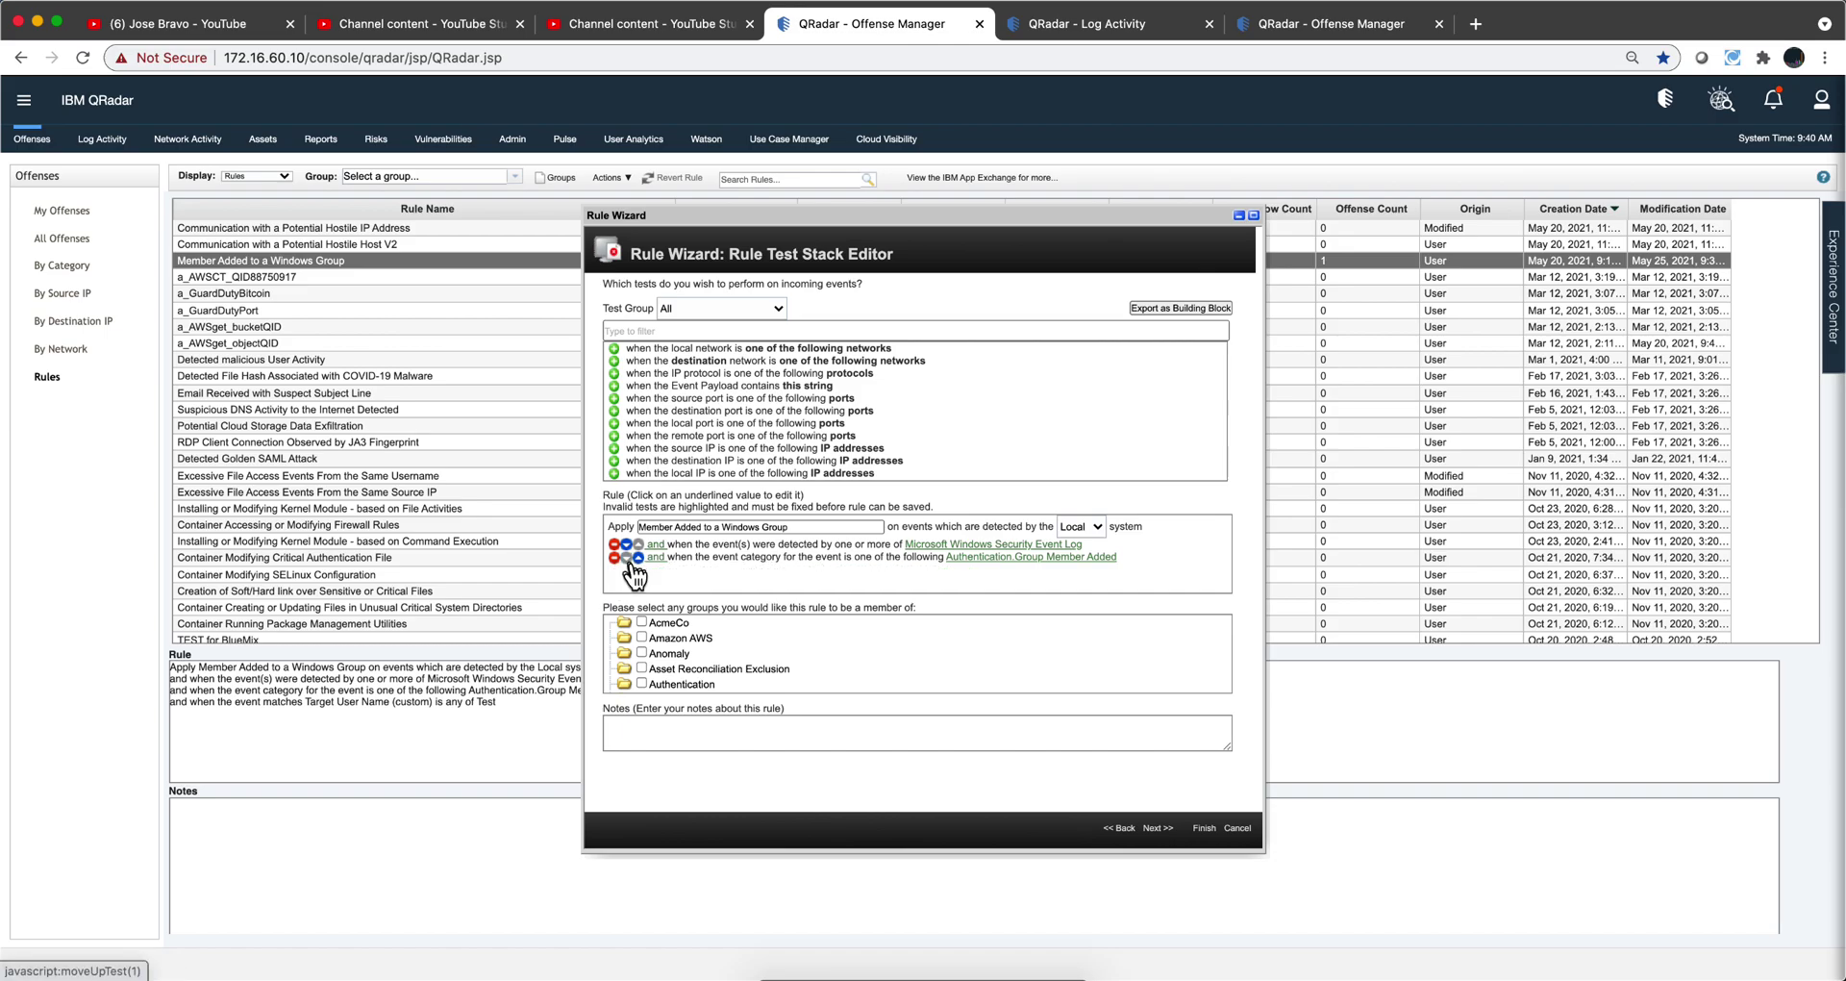
pyautogui.click(622, 332)
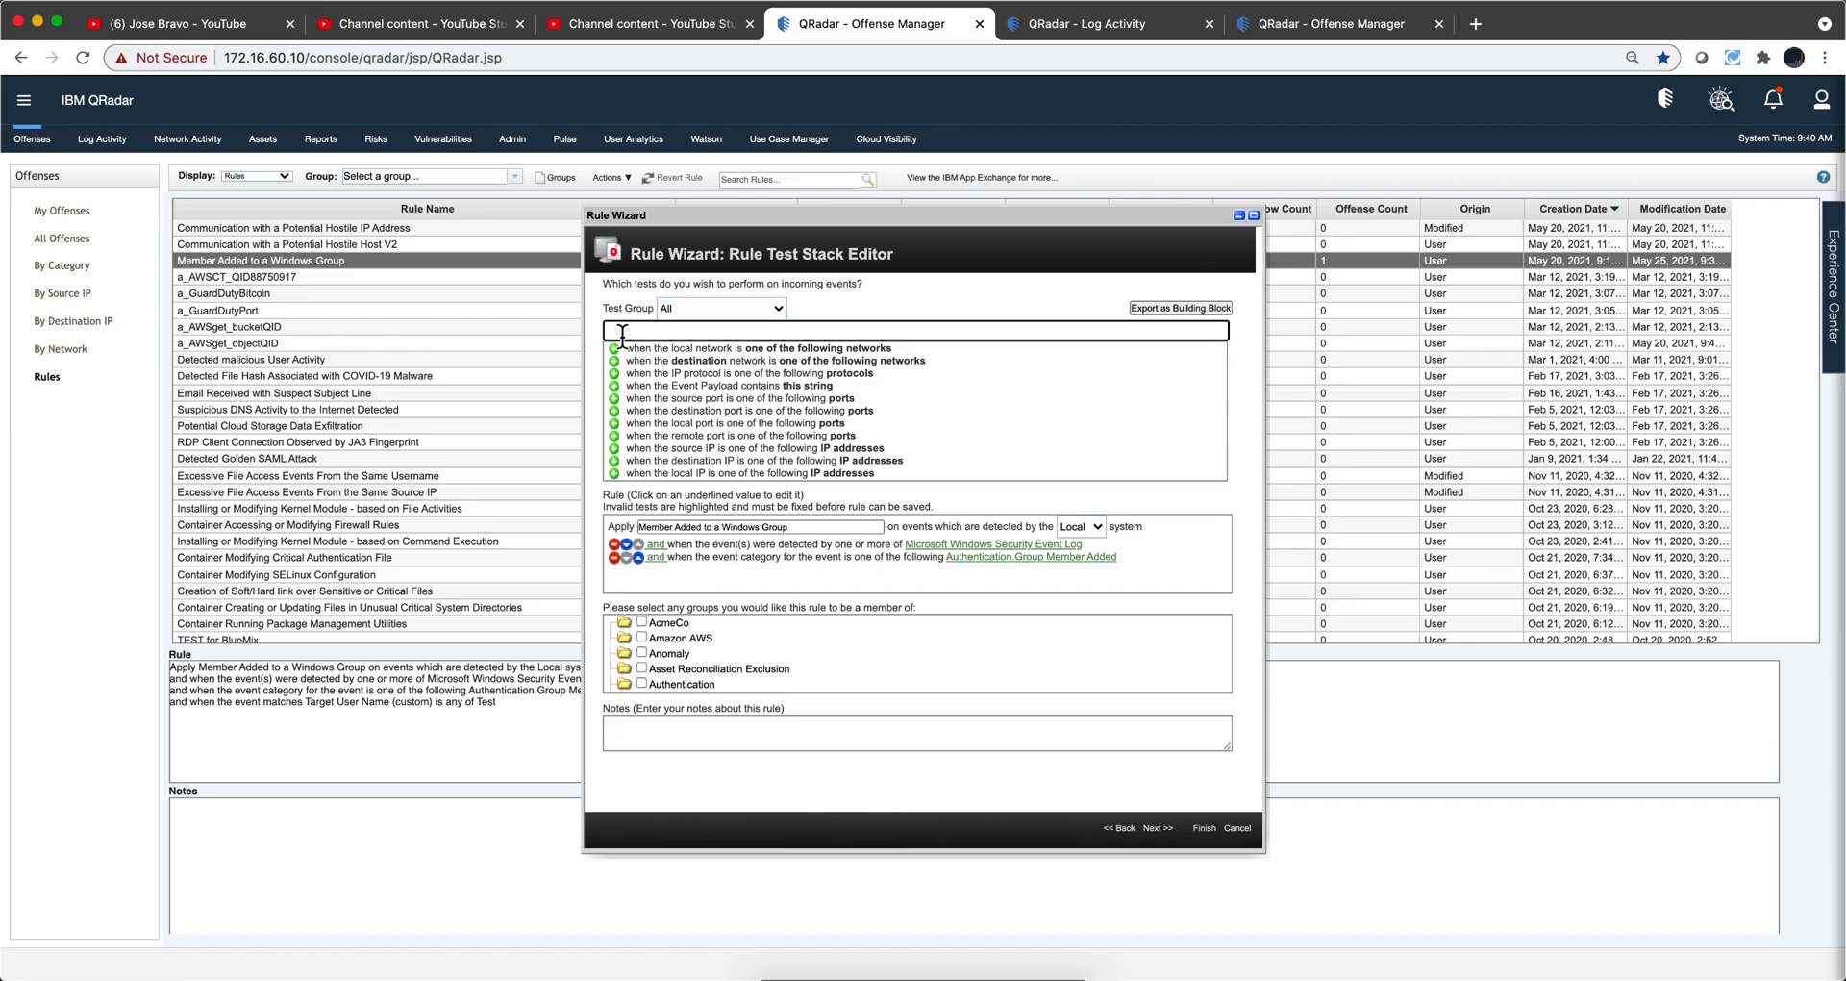
pyautogui.write('event')
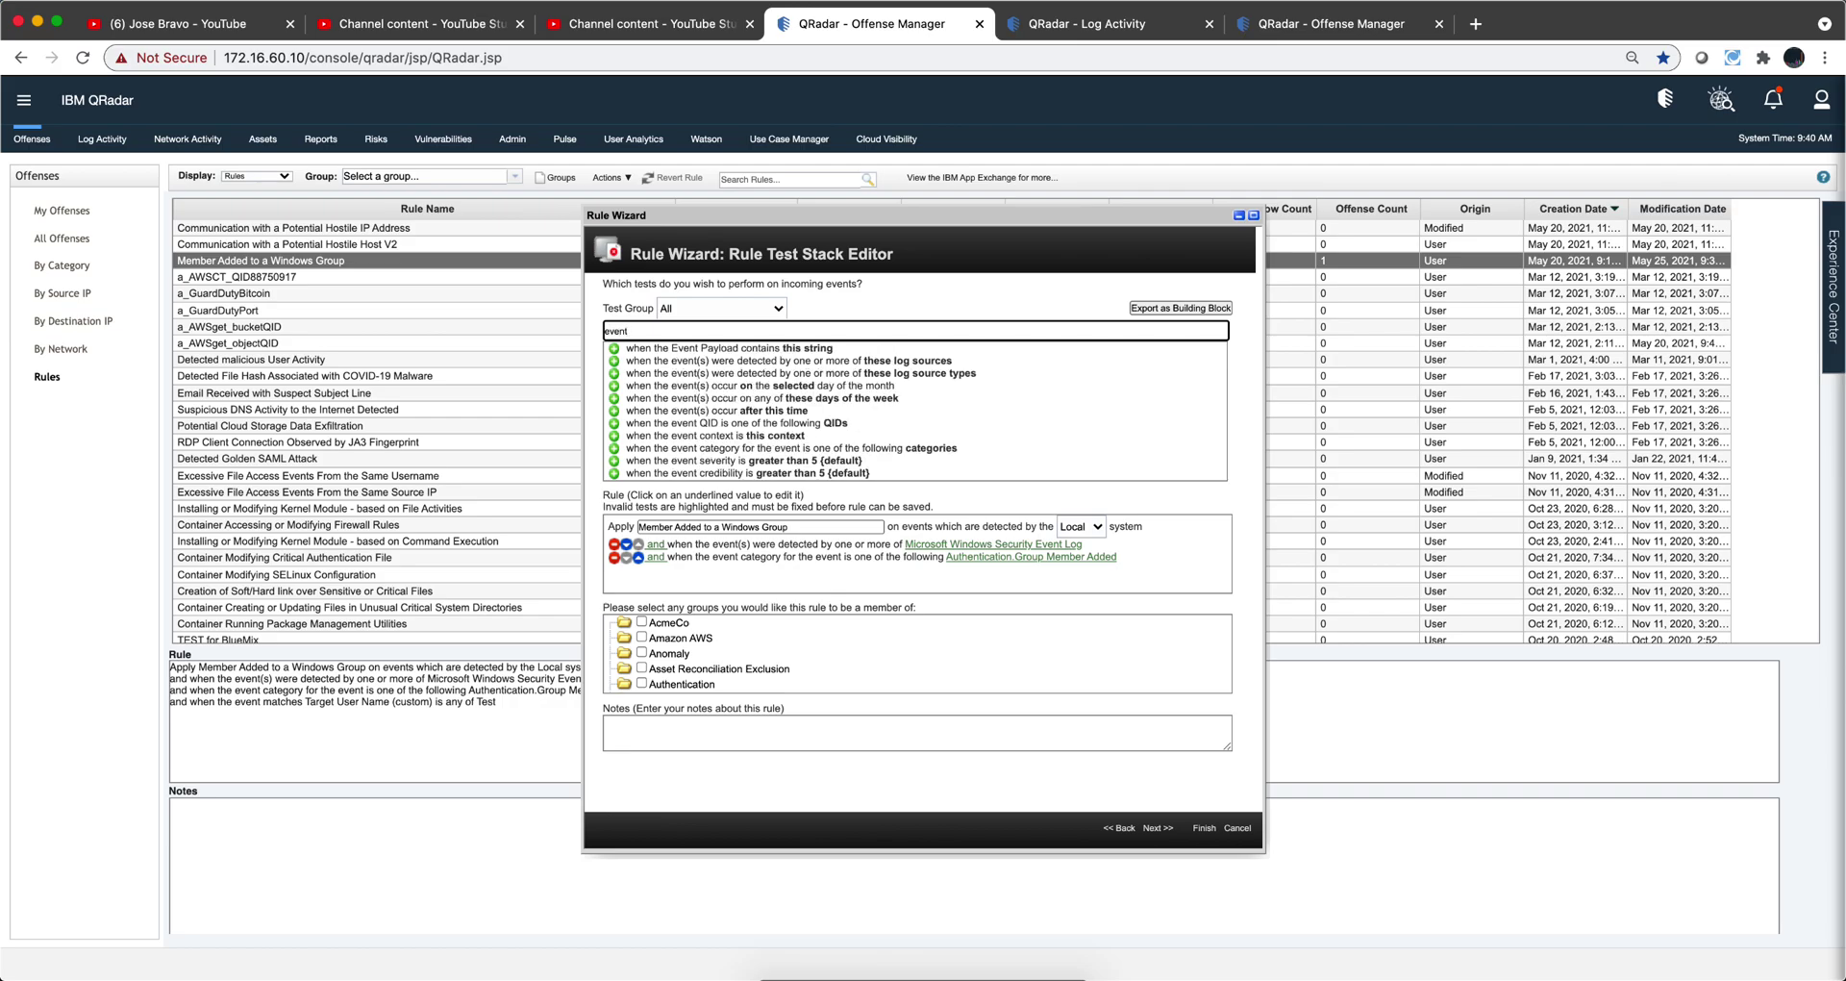
pyautogui.write(' match')
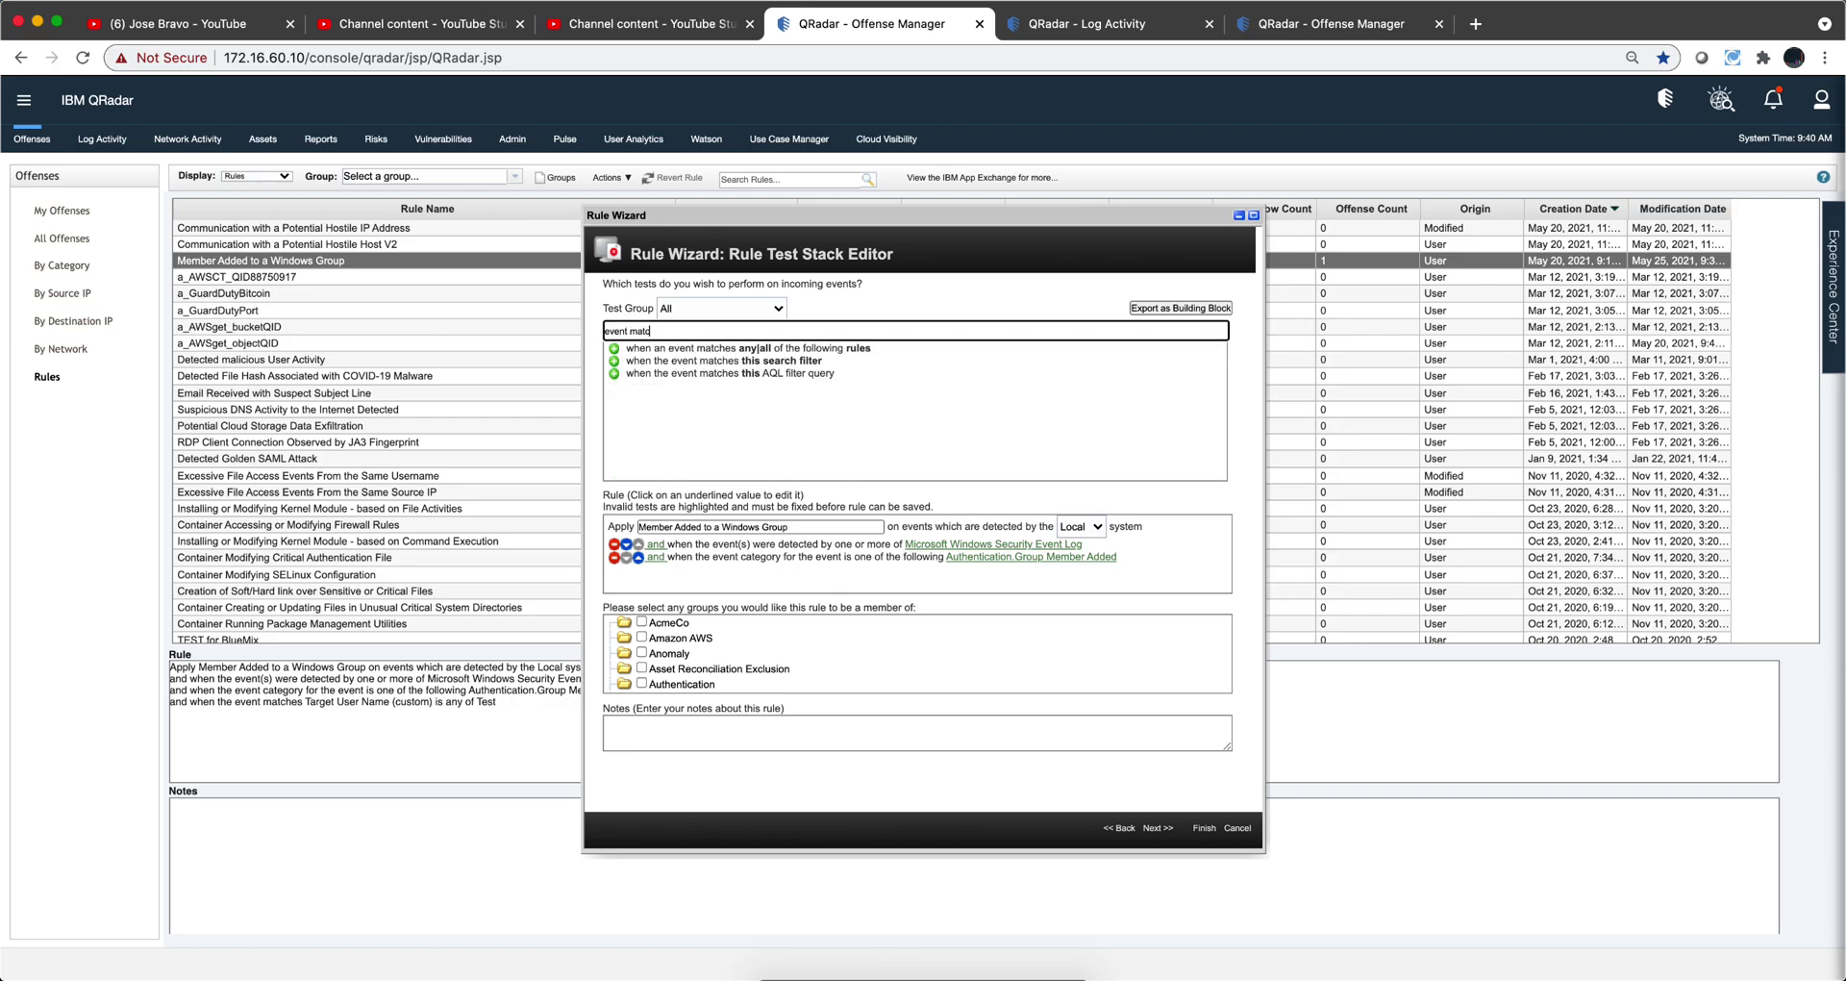
pyautogui.click(614, 374)
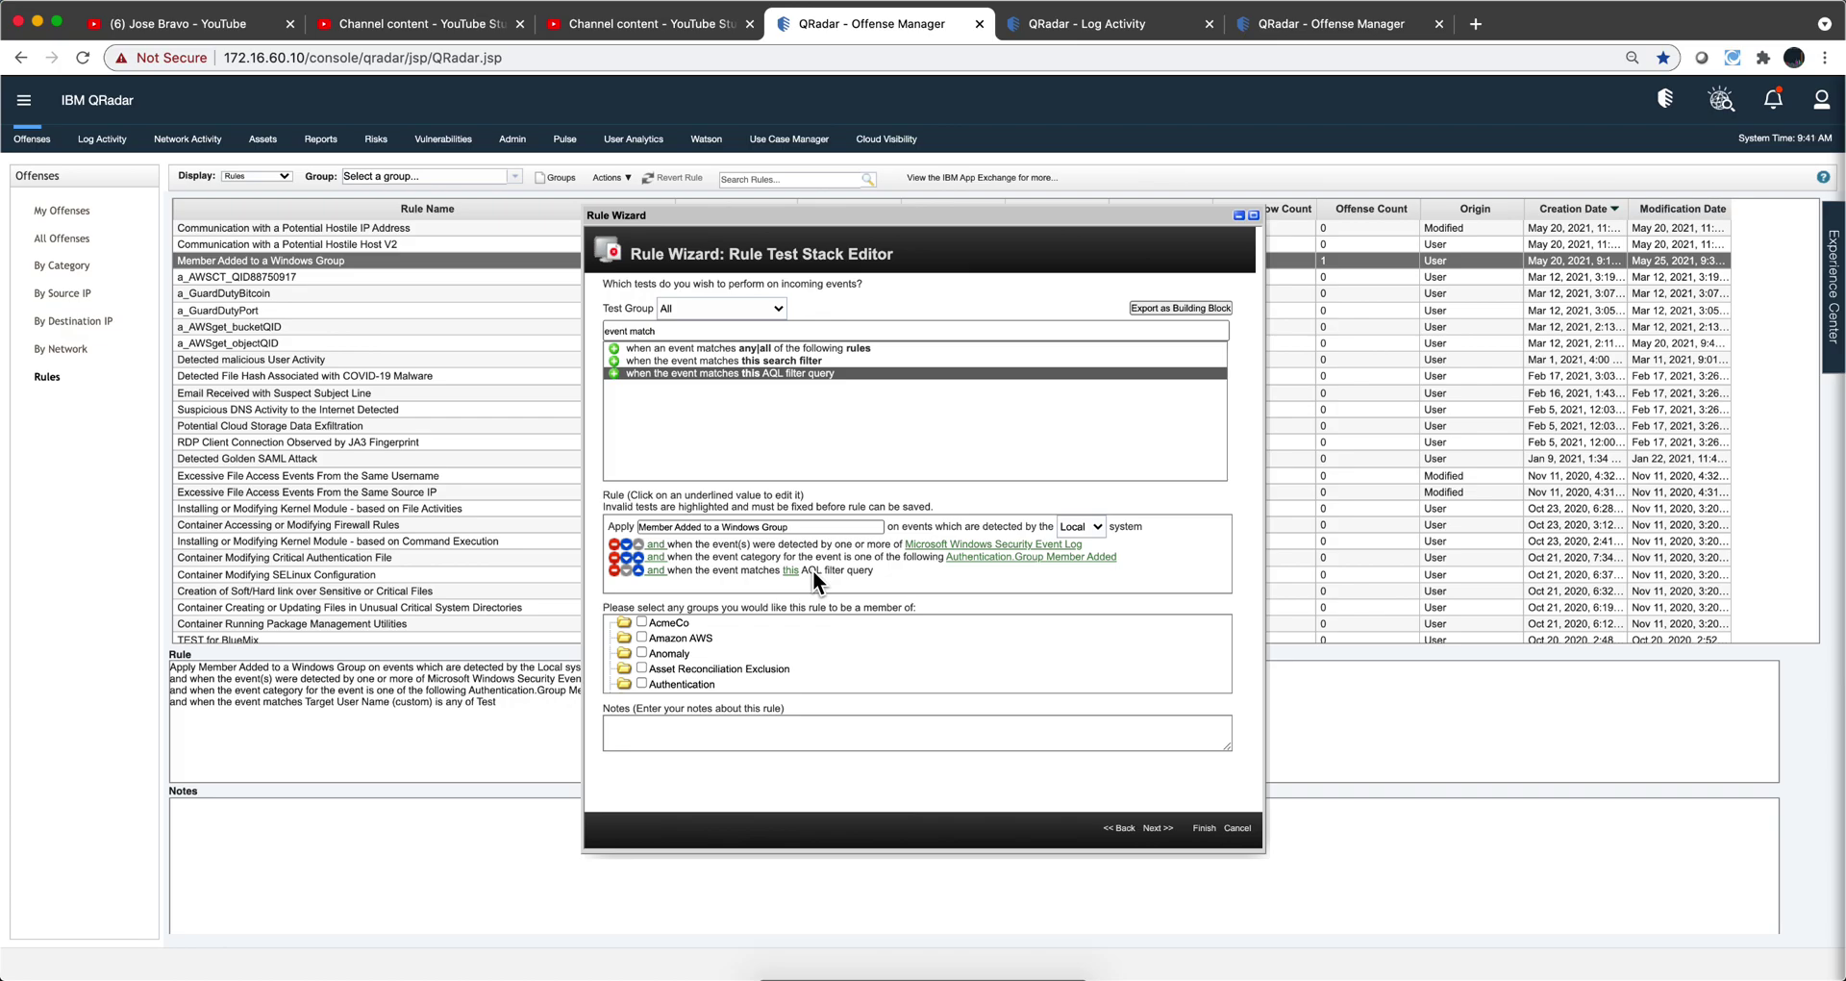
pyautogui.click(613, 570)
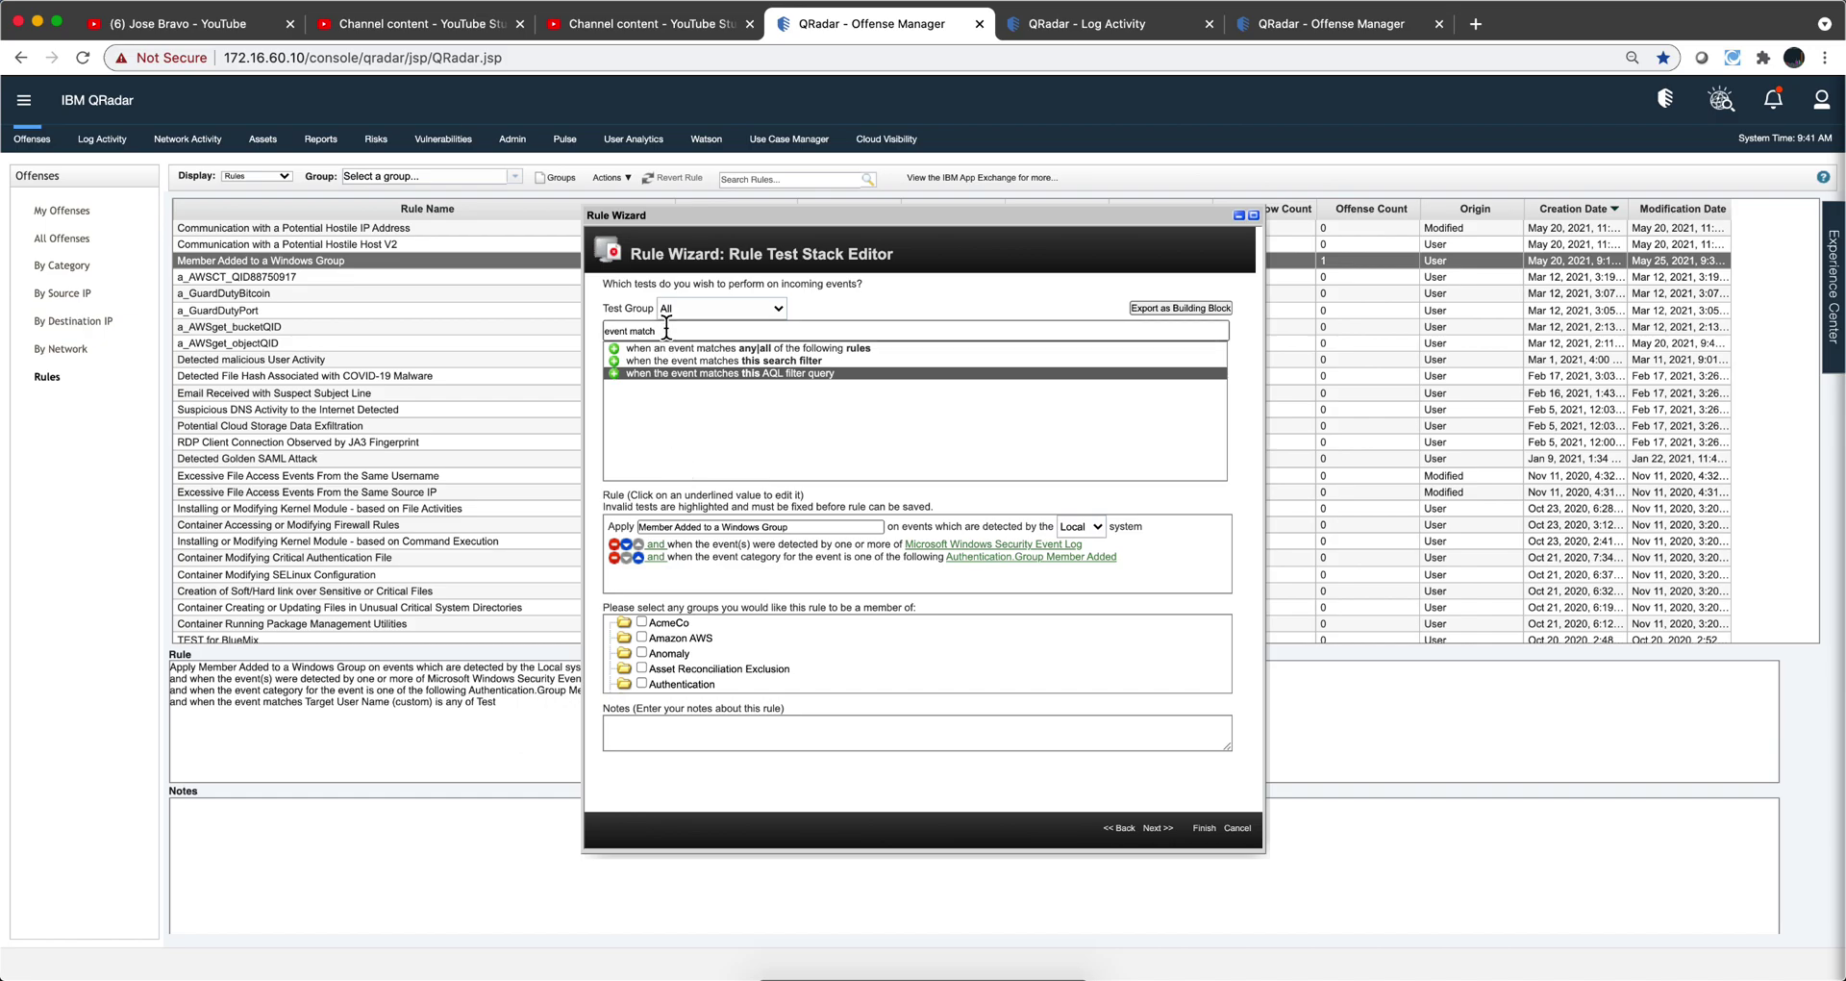
pyautogui.moveTo(662, 331); pyautogui.dragTo(571, 327)
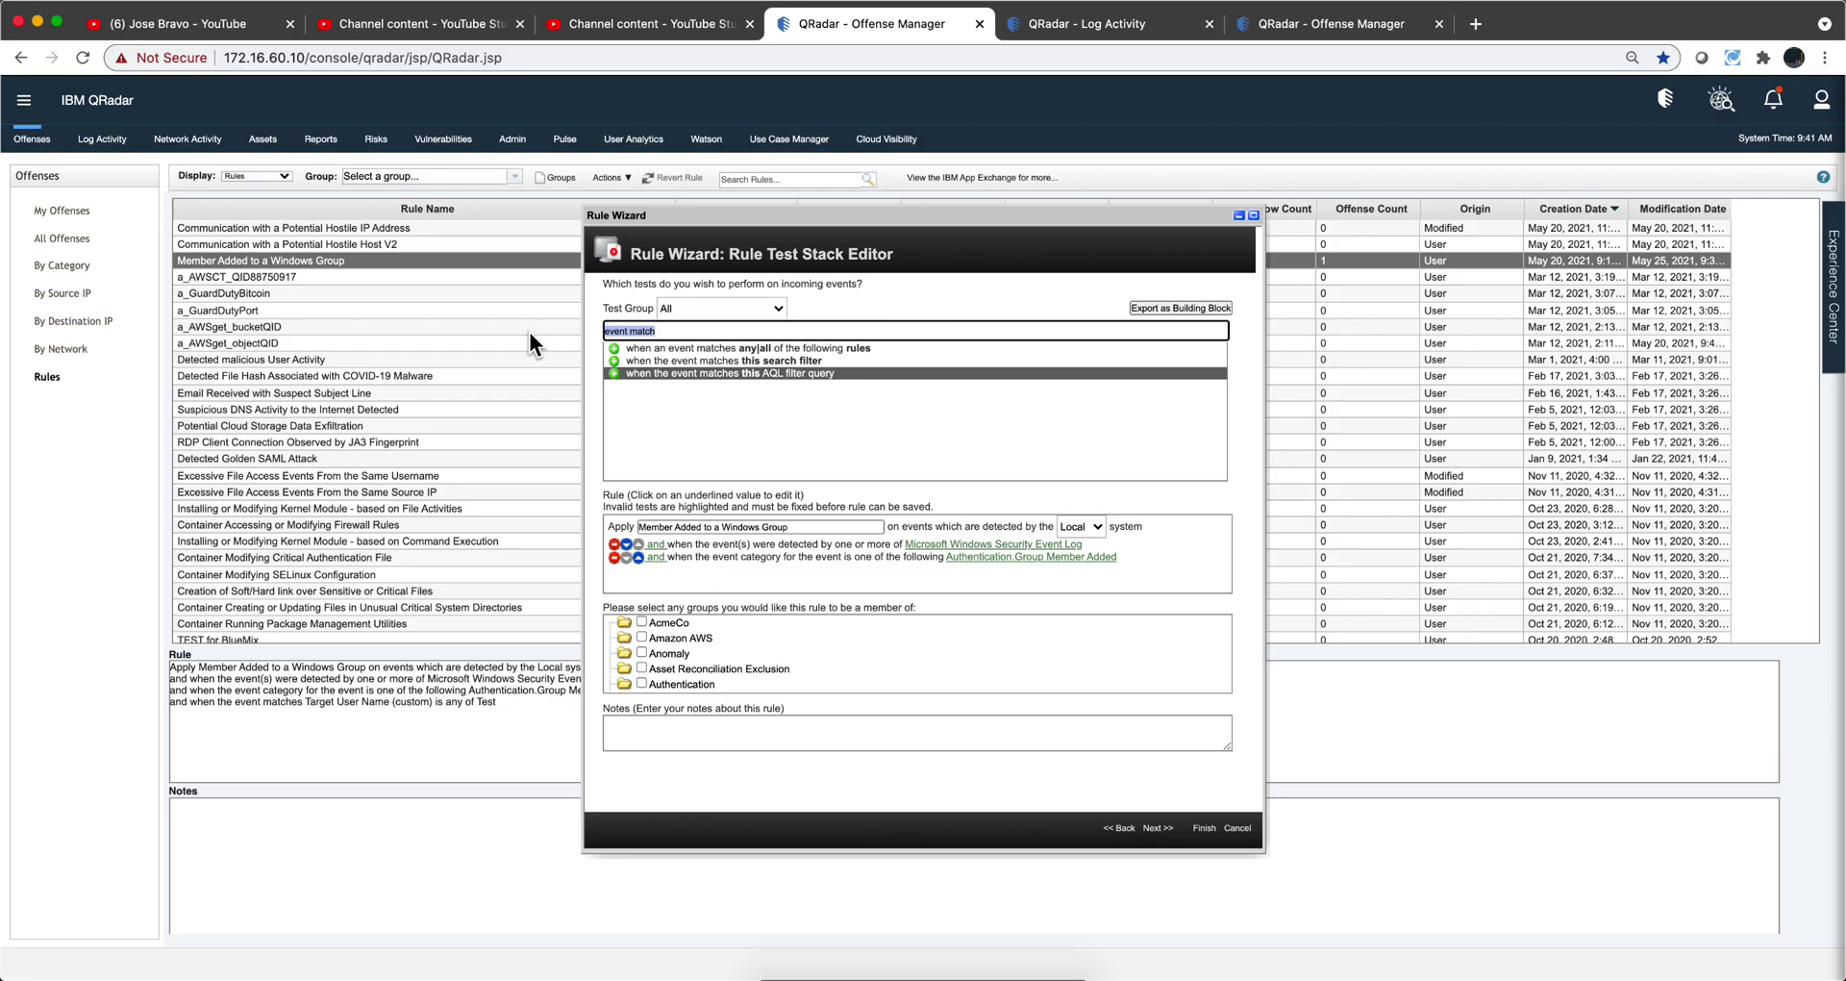
# Add an 'Event Payload contains this string' test set to Always, then finish the rule wizard.
pyautogui.write('paylo')
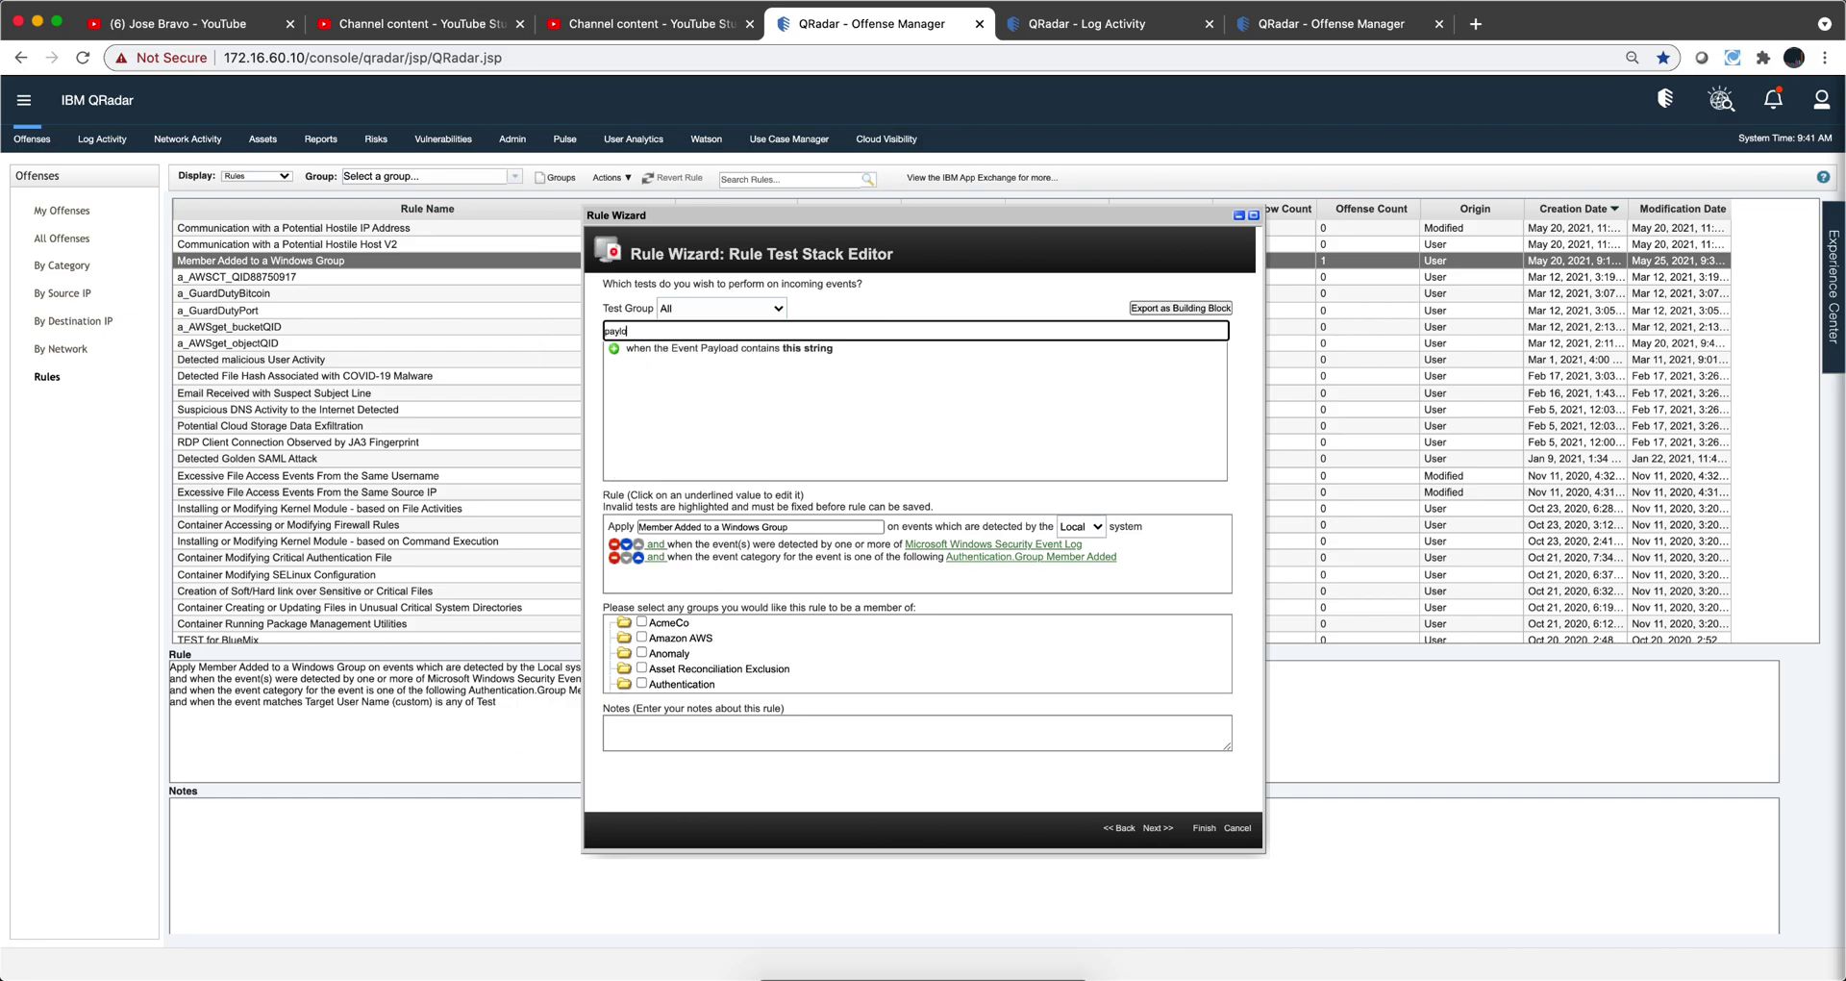
pyautogui.doubleClick(686, 330)
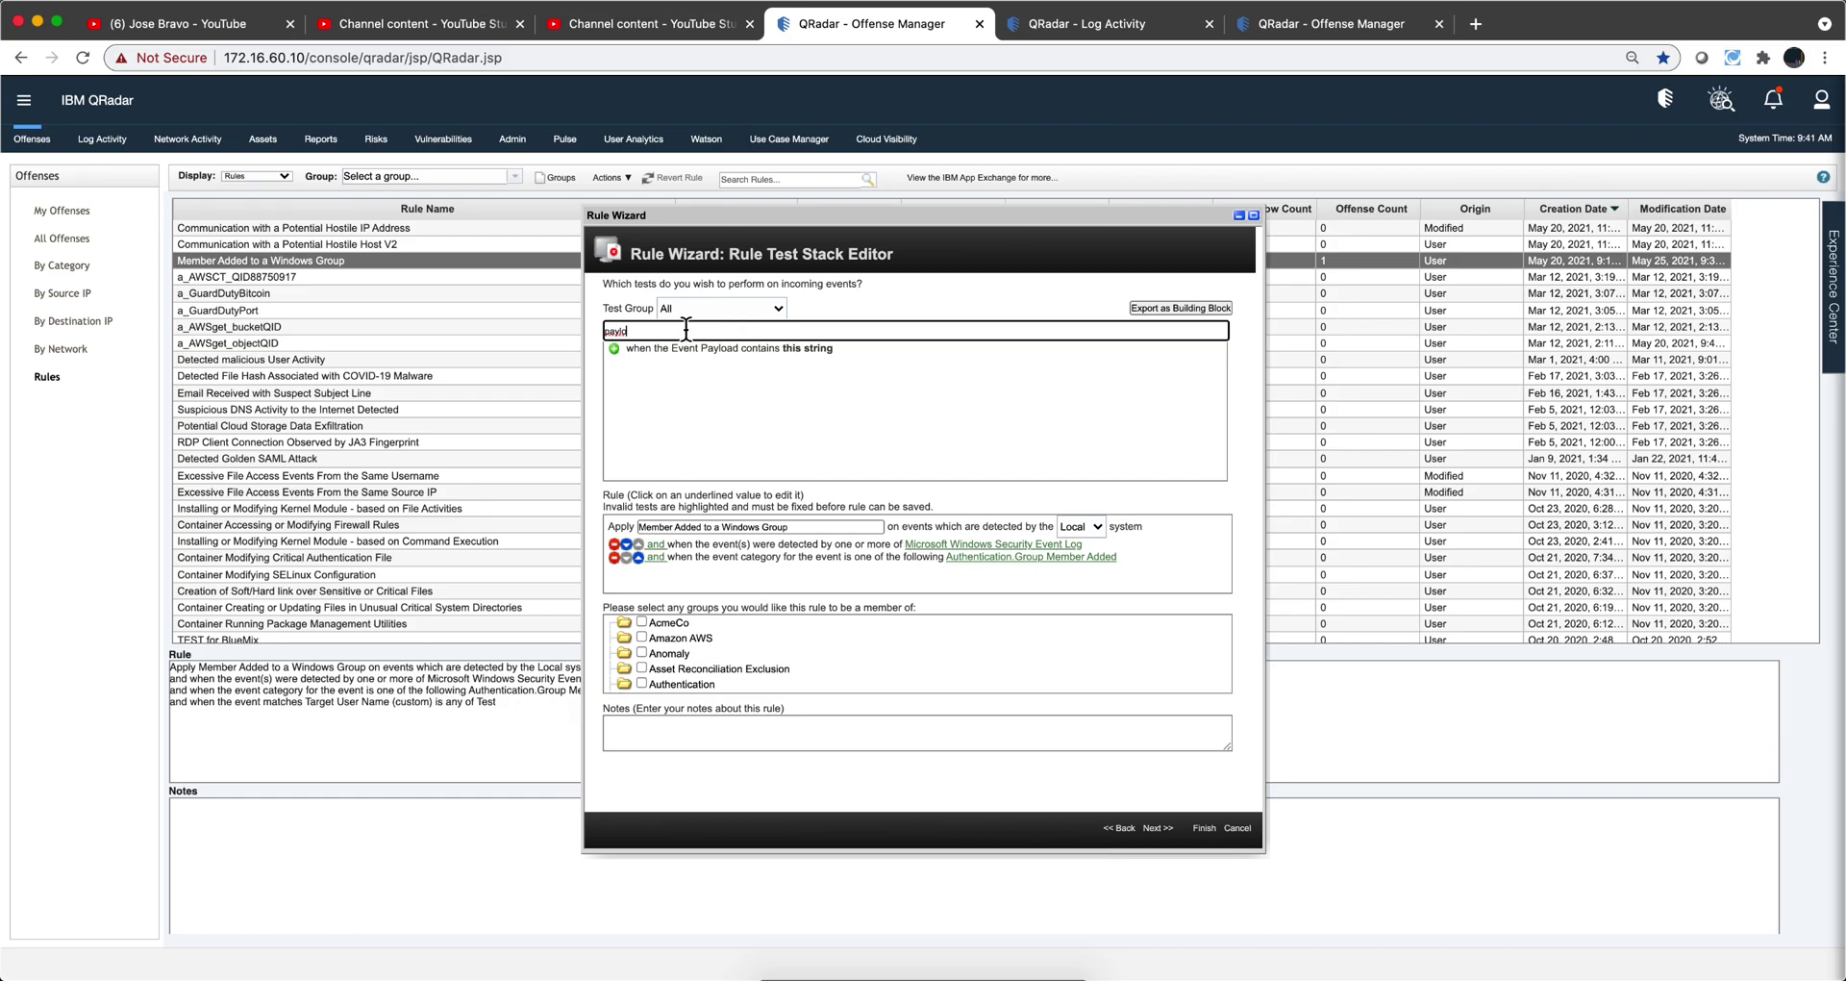
pyautogui.click(614, 349)
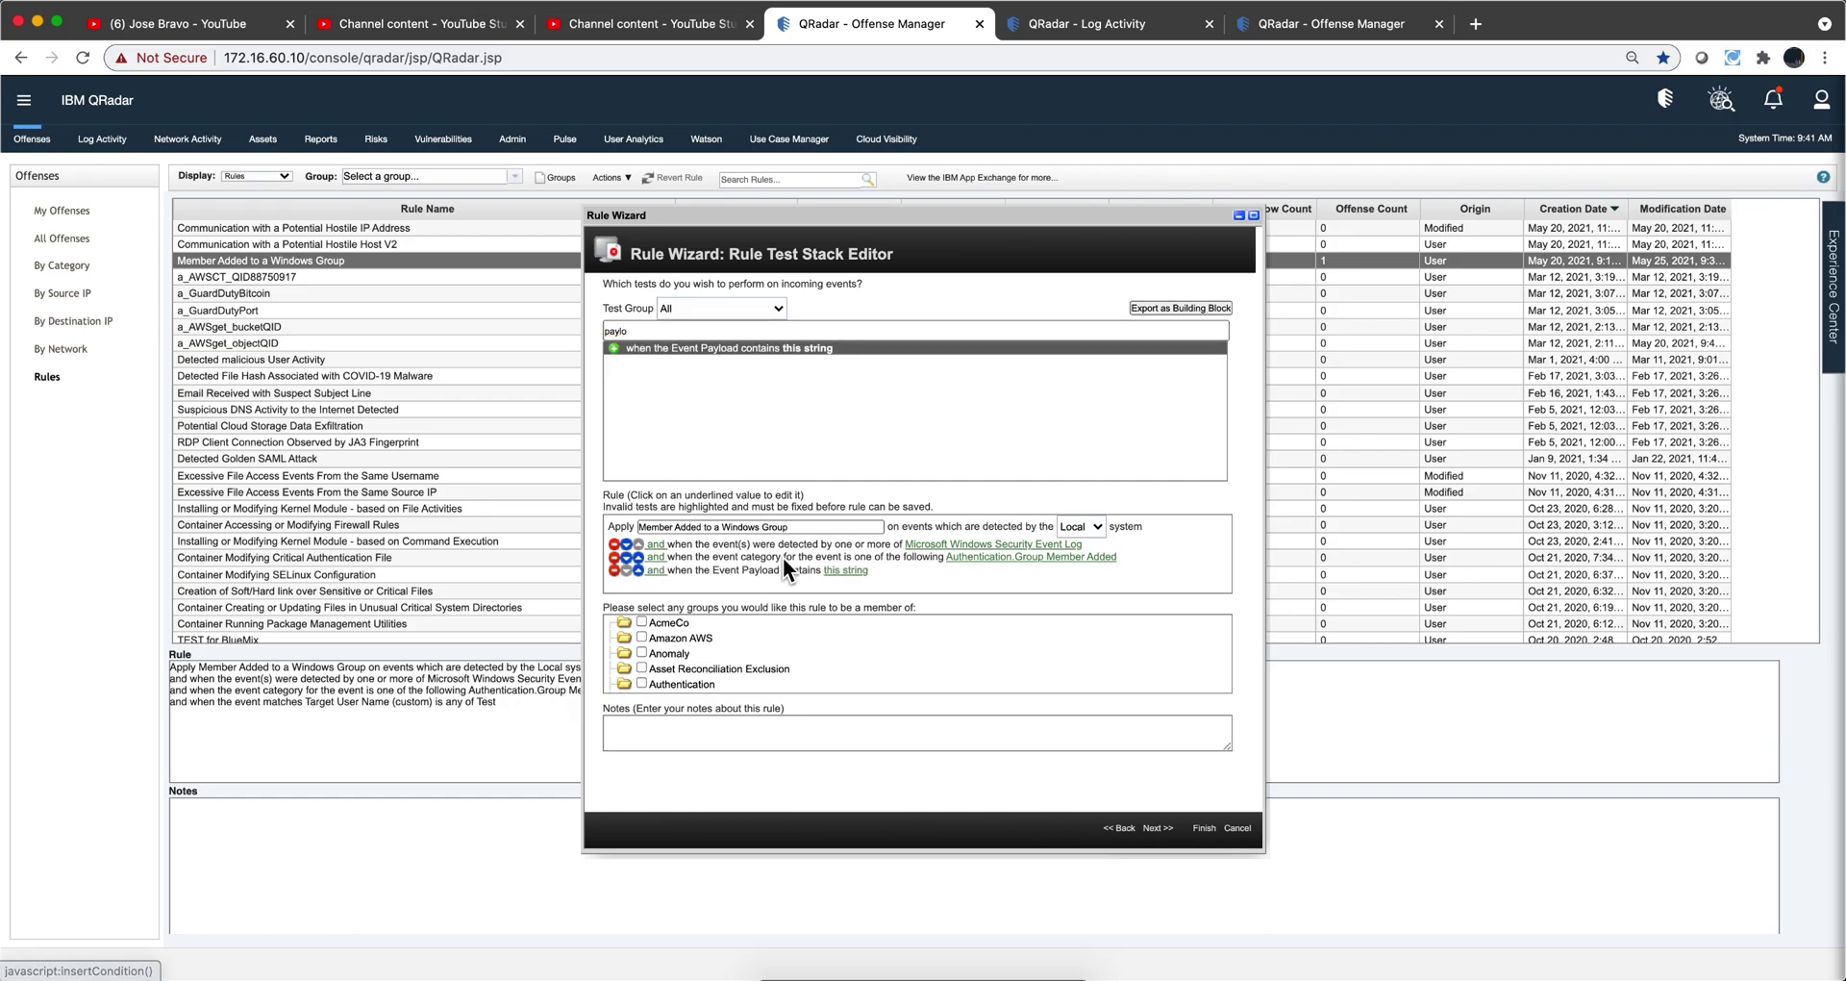
pyautogui.click(841, 571)
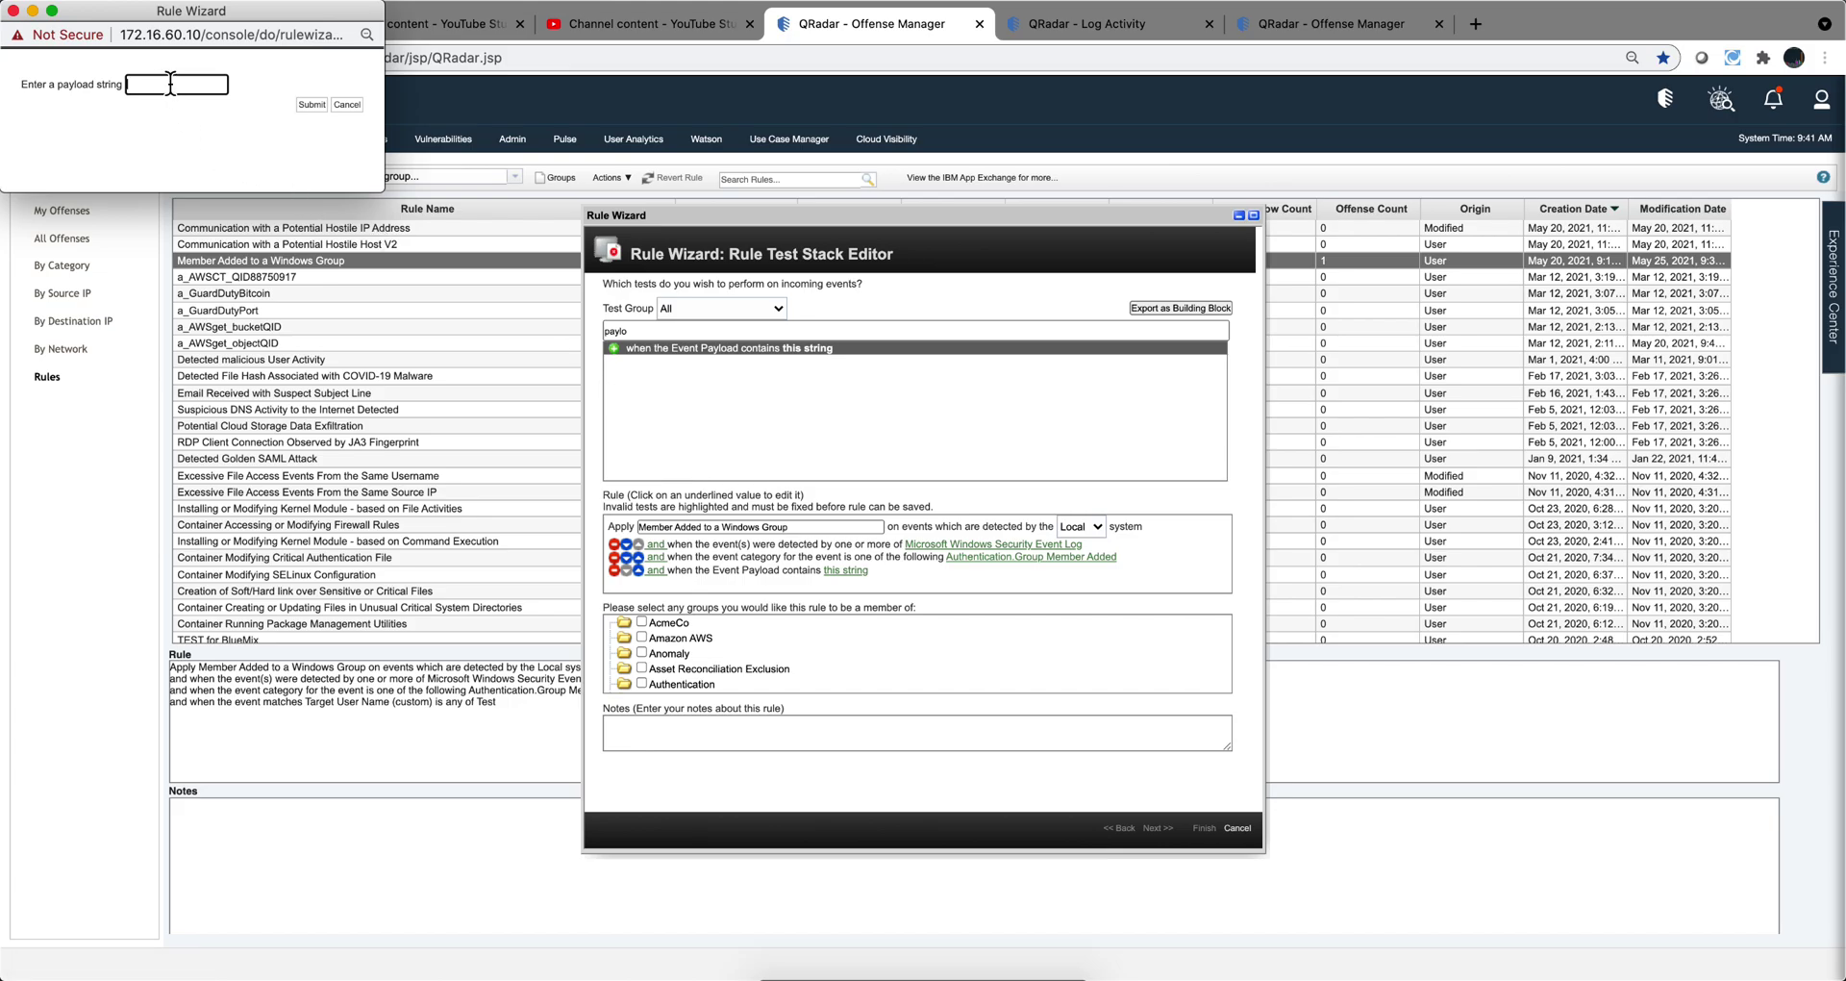
pyautogui.write('Alway')
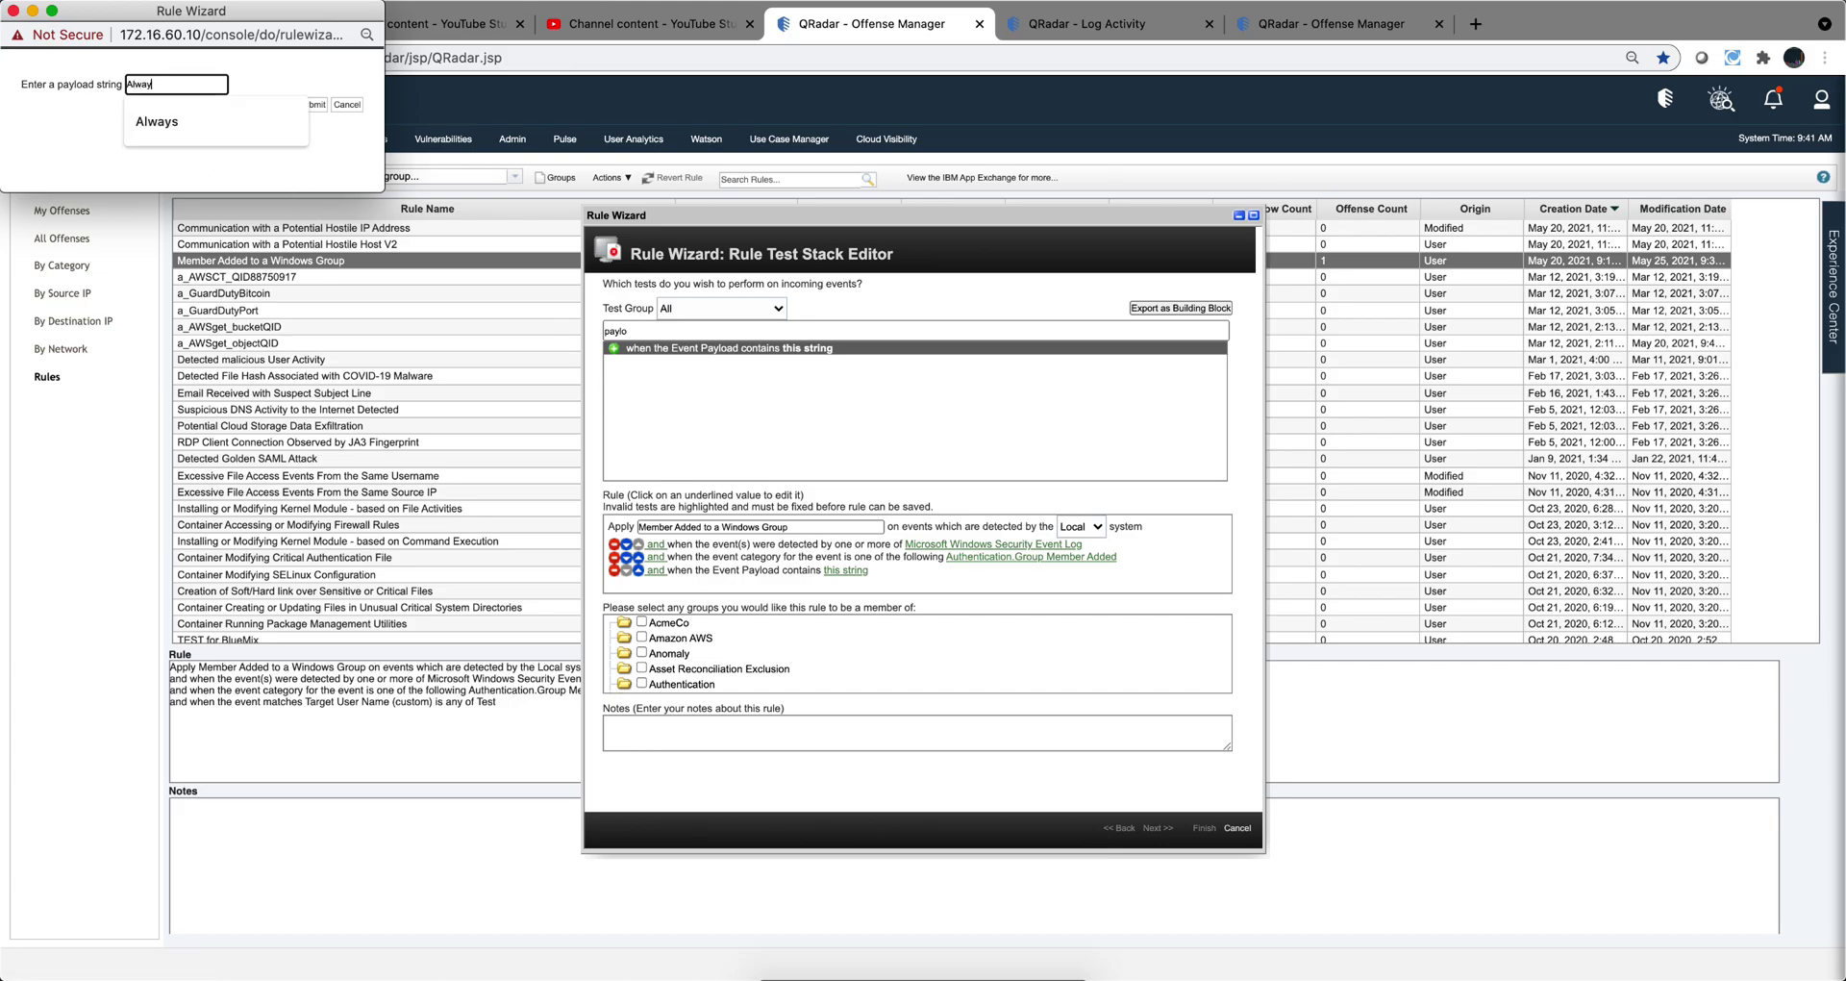
pyautogui.write('s')
pyautogui.click(307, 104)
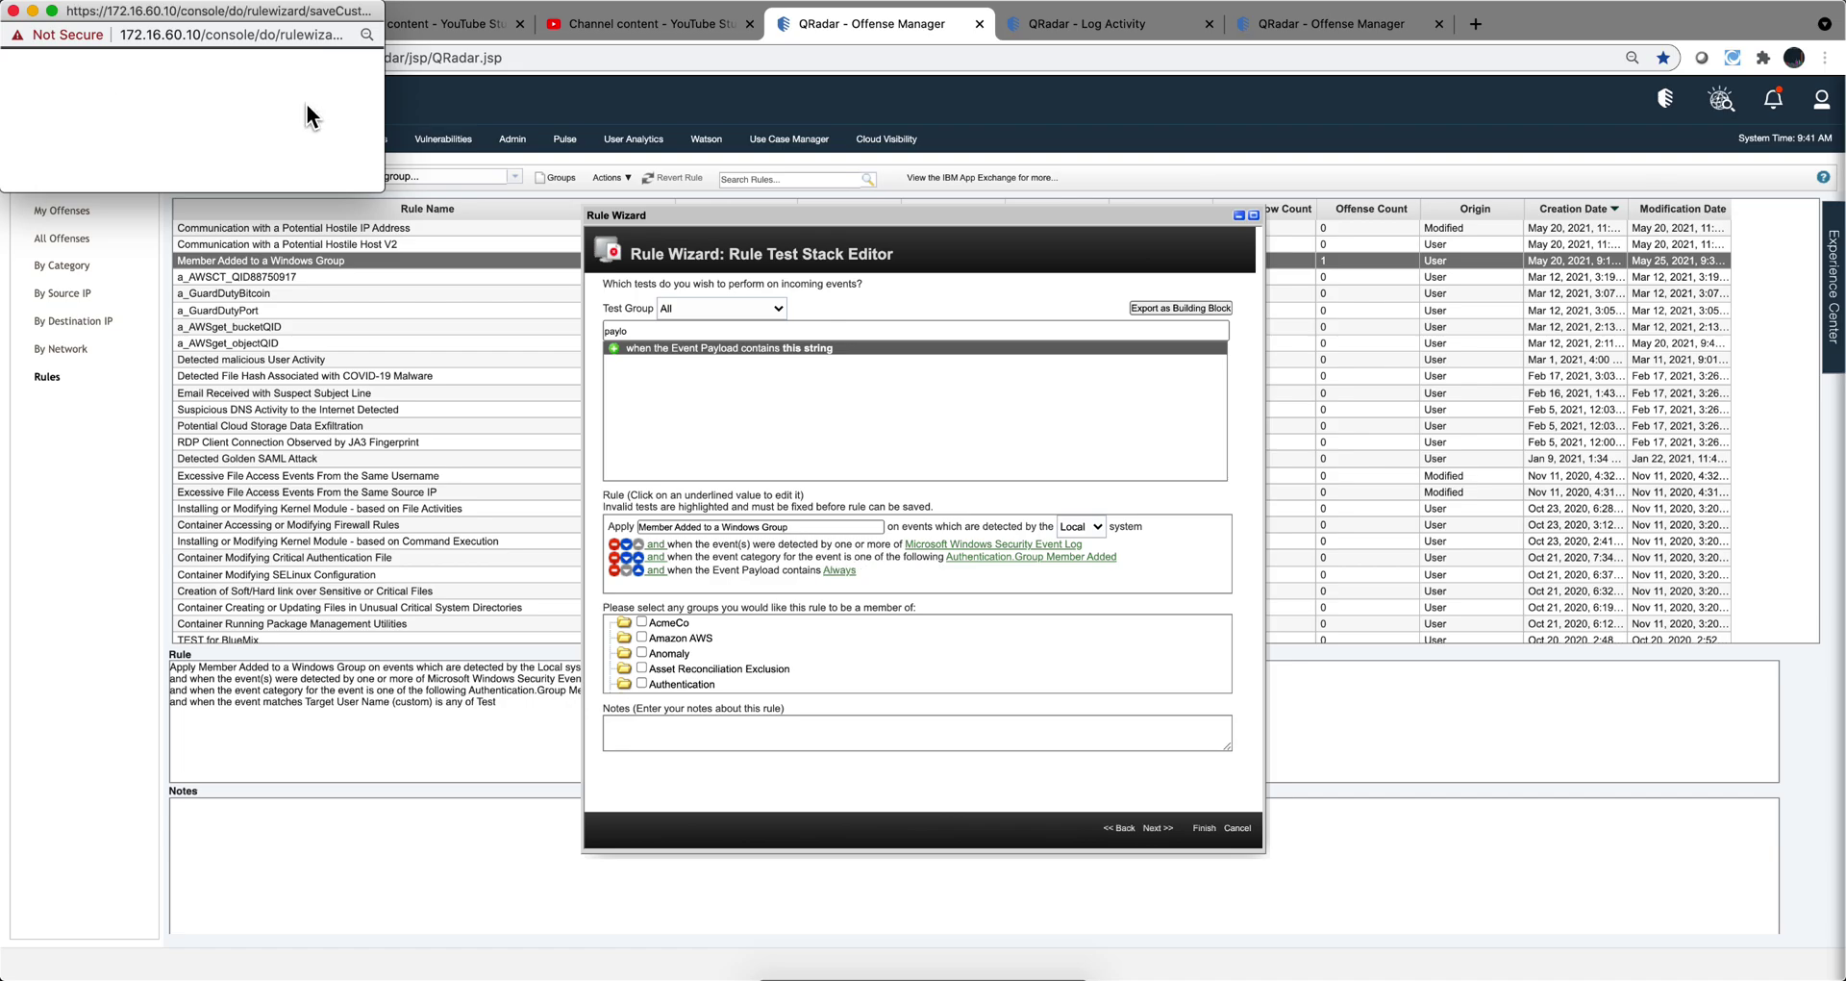
pyautogui.click(1205, 828)
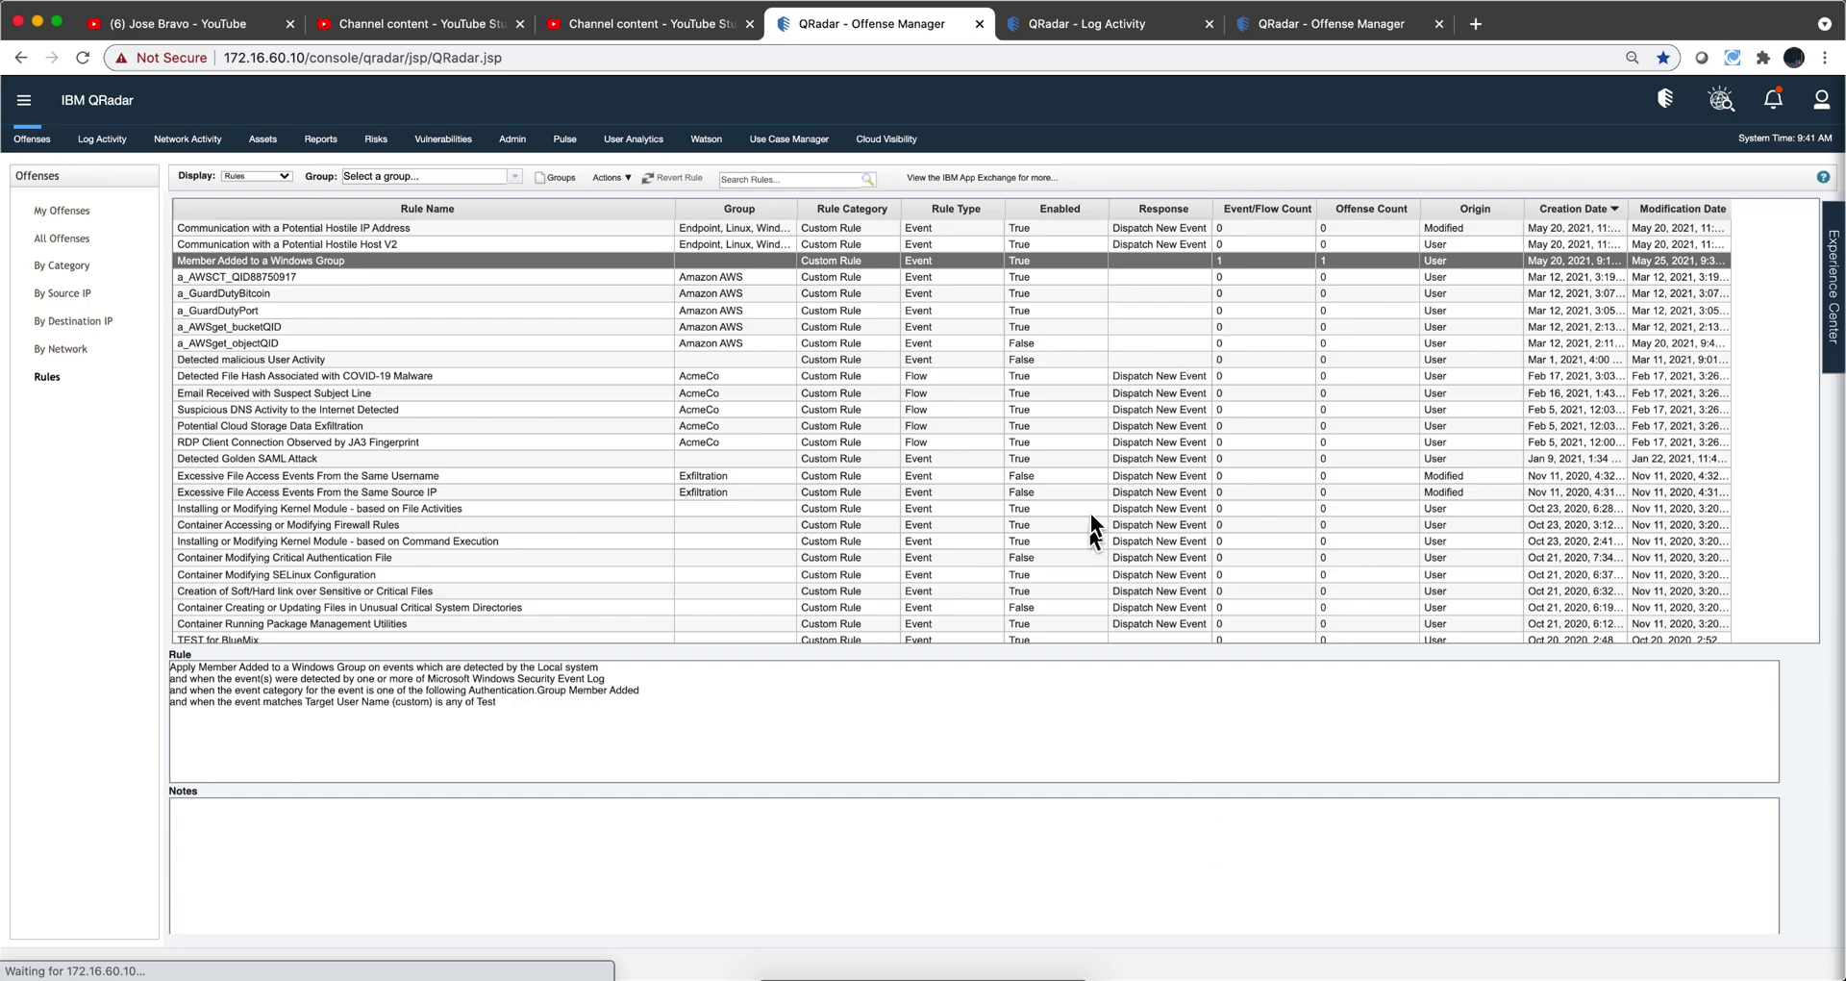
pyautogui.click(1298, 17)
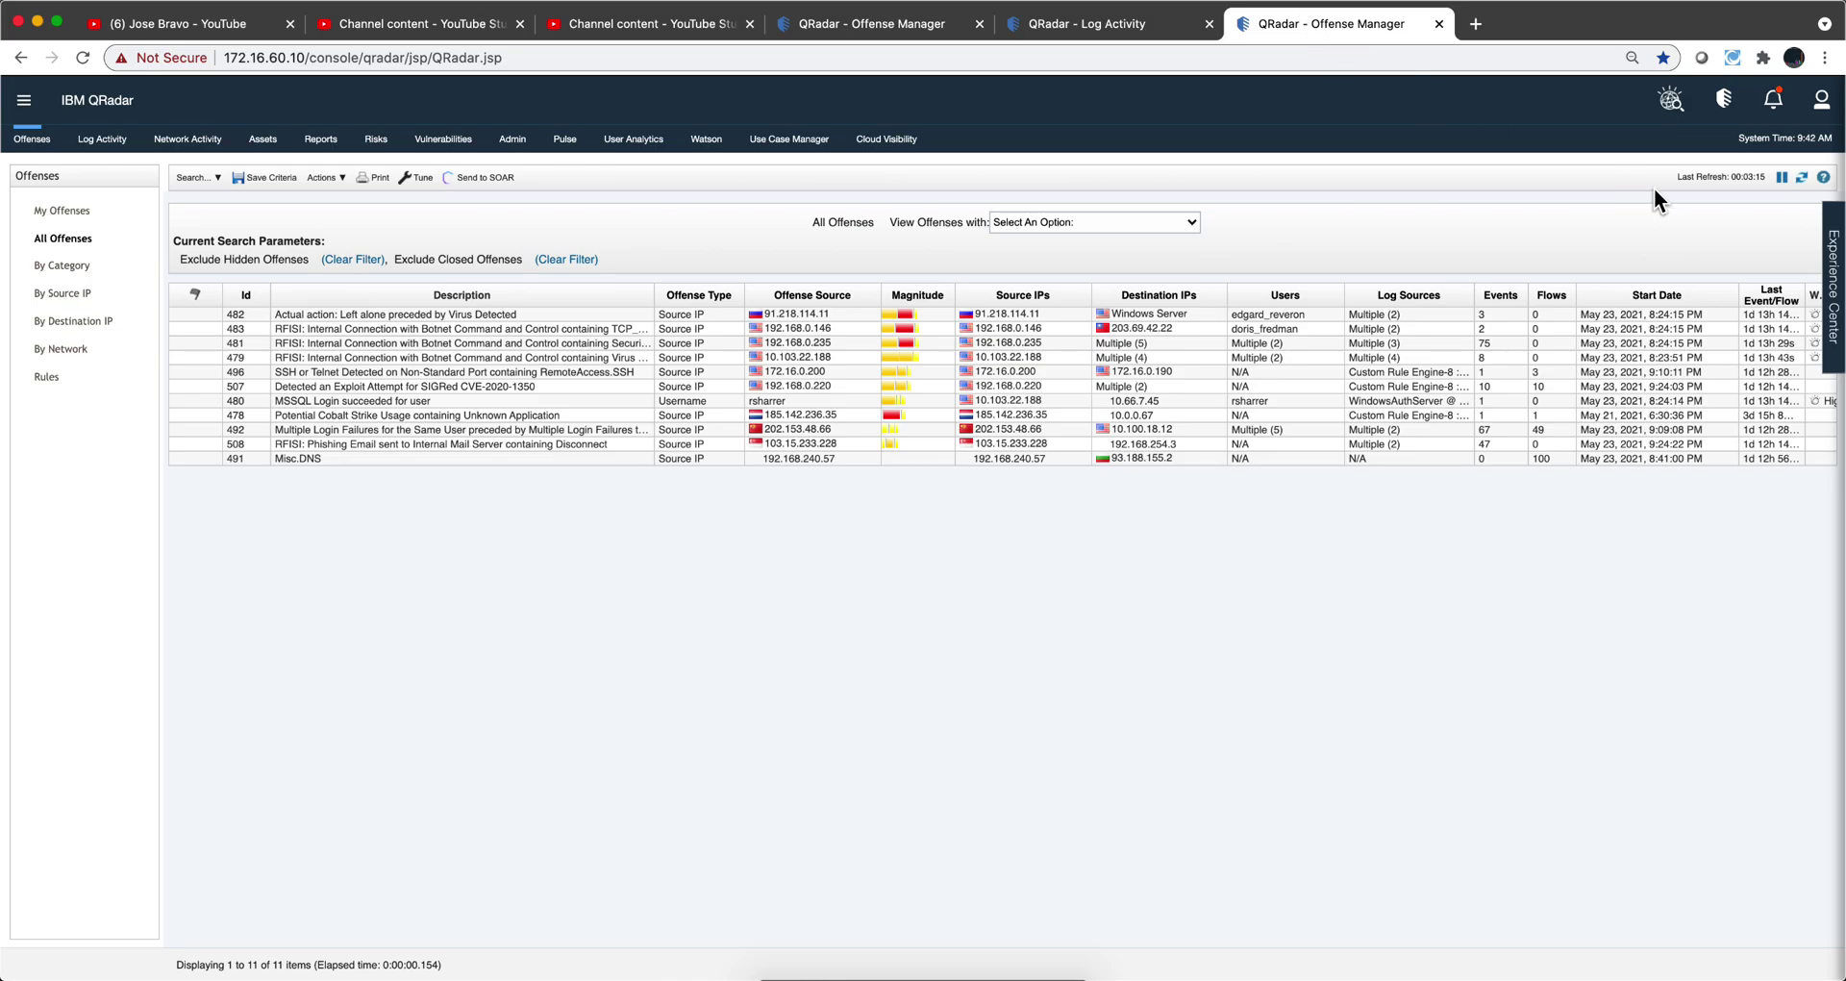
# Refresh the offenses list, then return to the Log Activity event list.
pyautogui.click(1801, 178)
pyautogui.click(1146, 26)
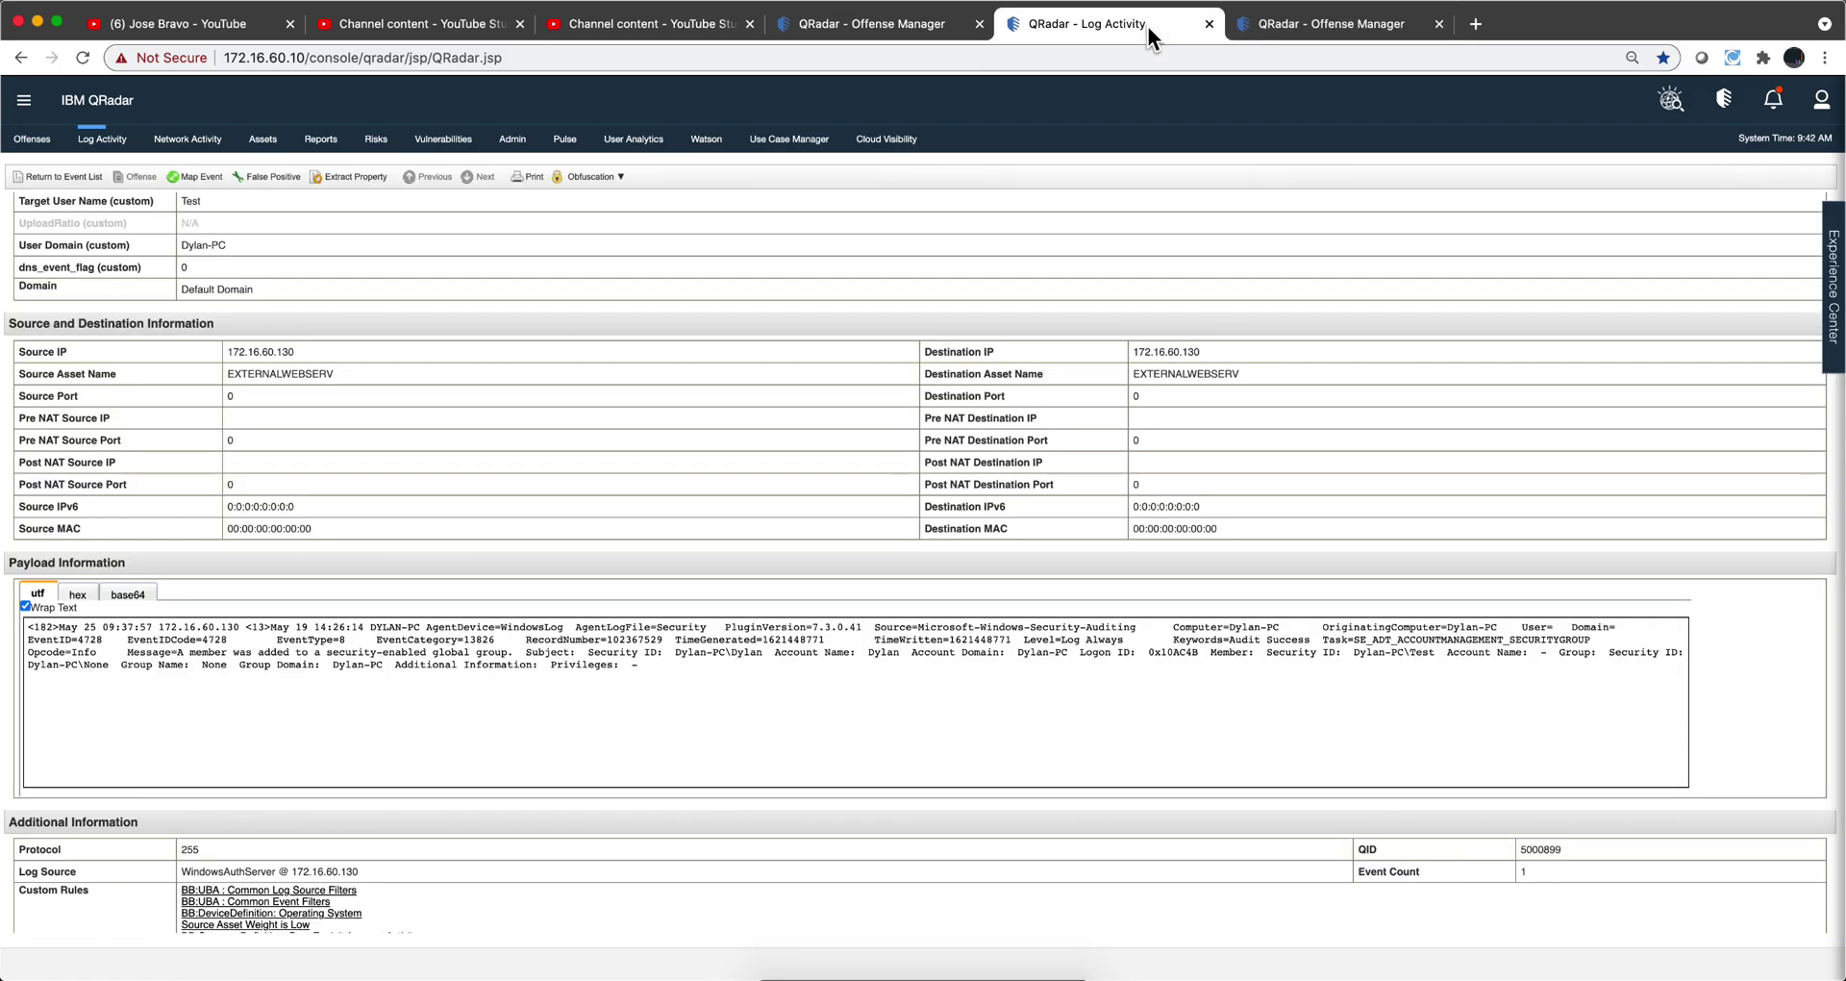
pyautogui.click(38, 182)
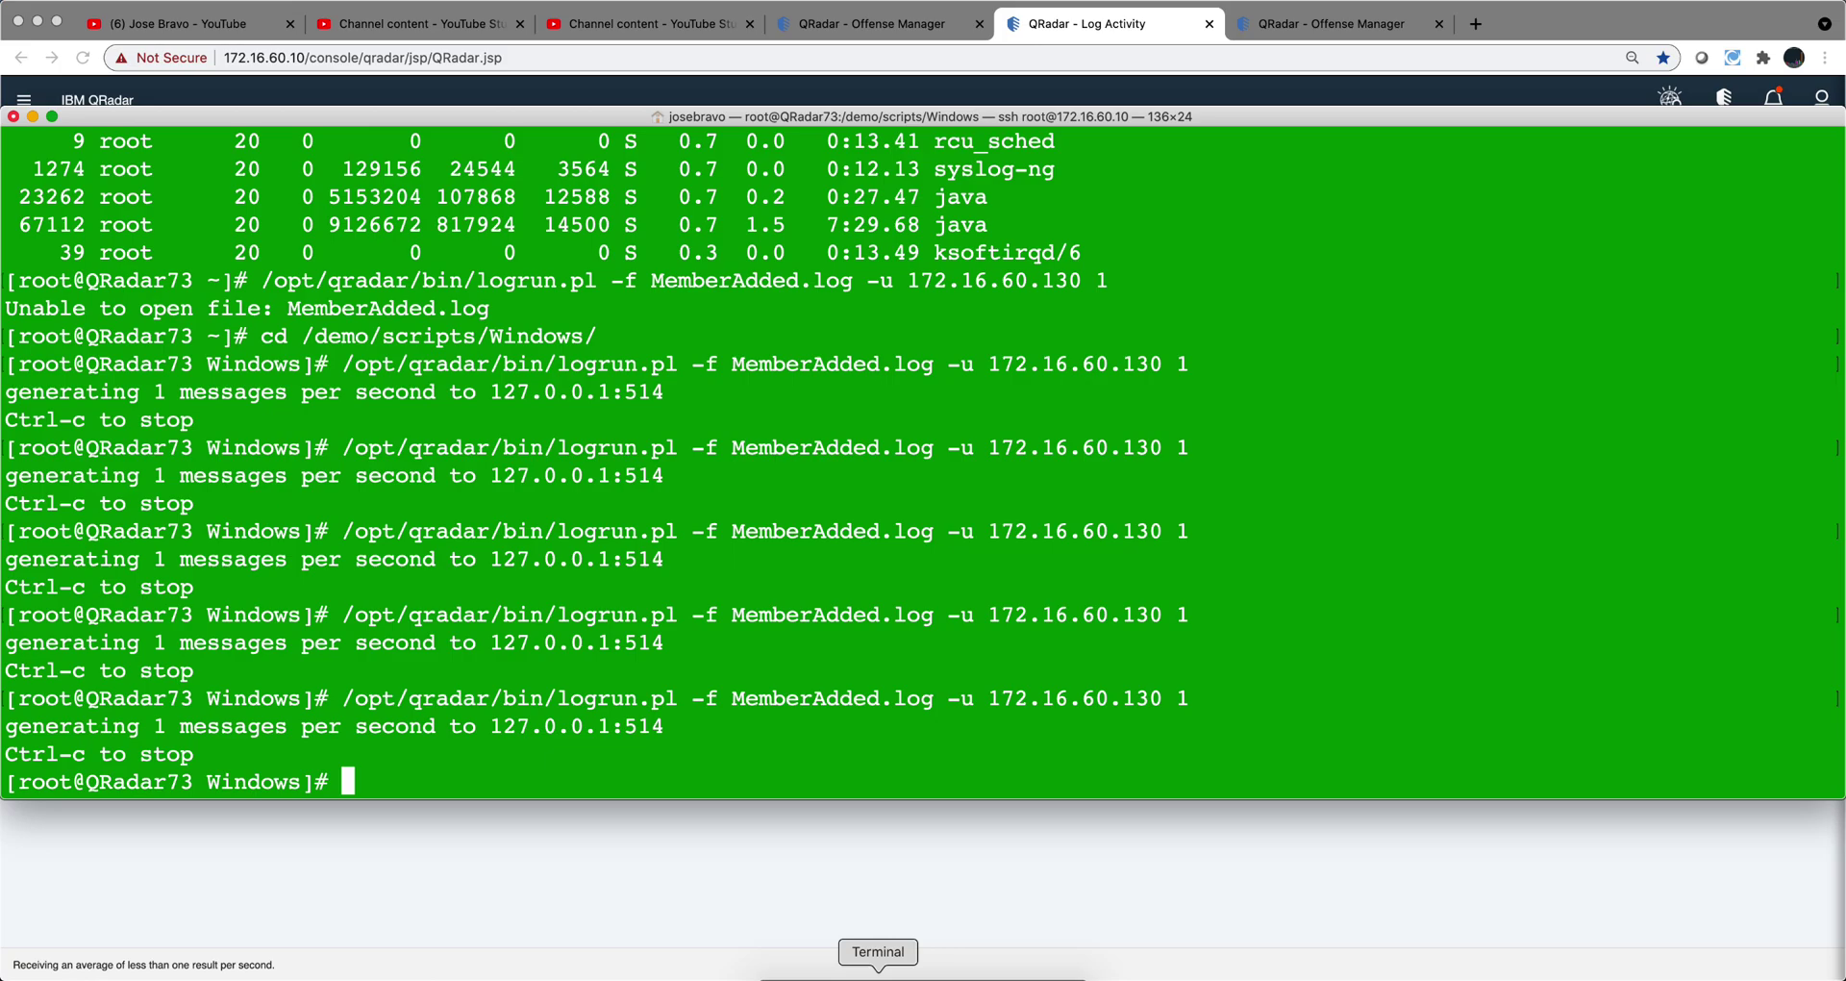
# Rerun the logrun.pl replay of MemberAdded.log and bring QRadar's Log Activity back.
pyautogui.press('Up')
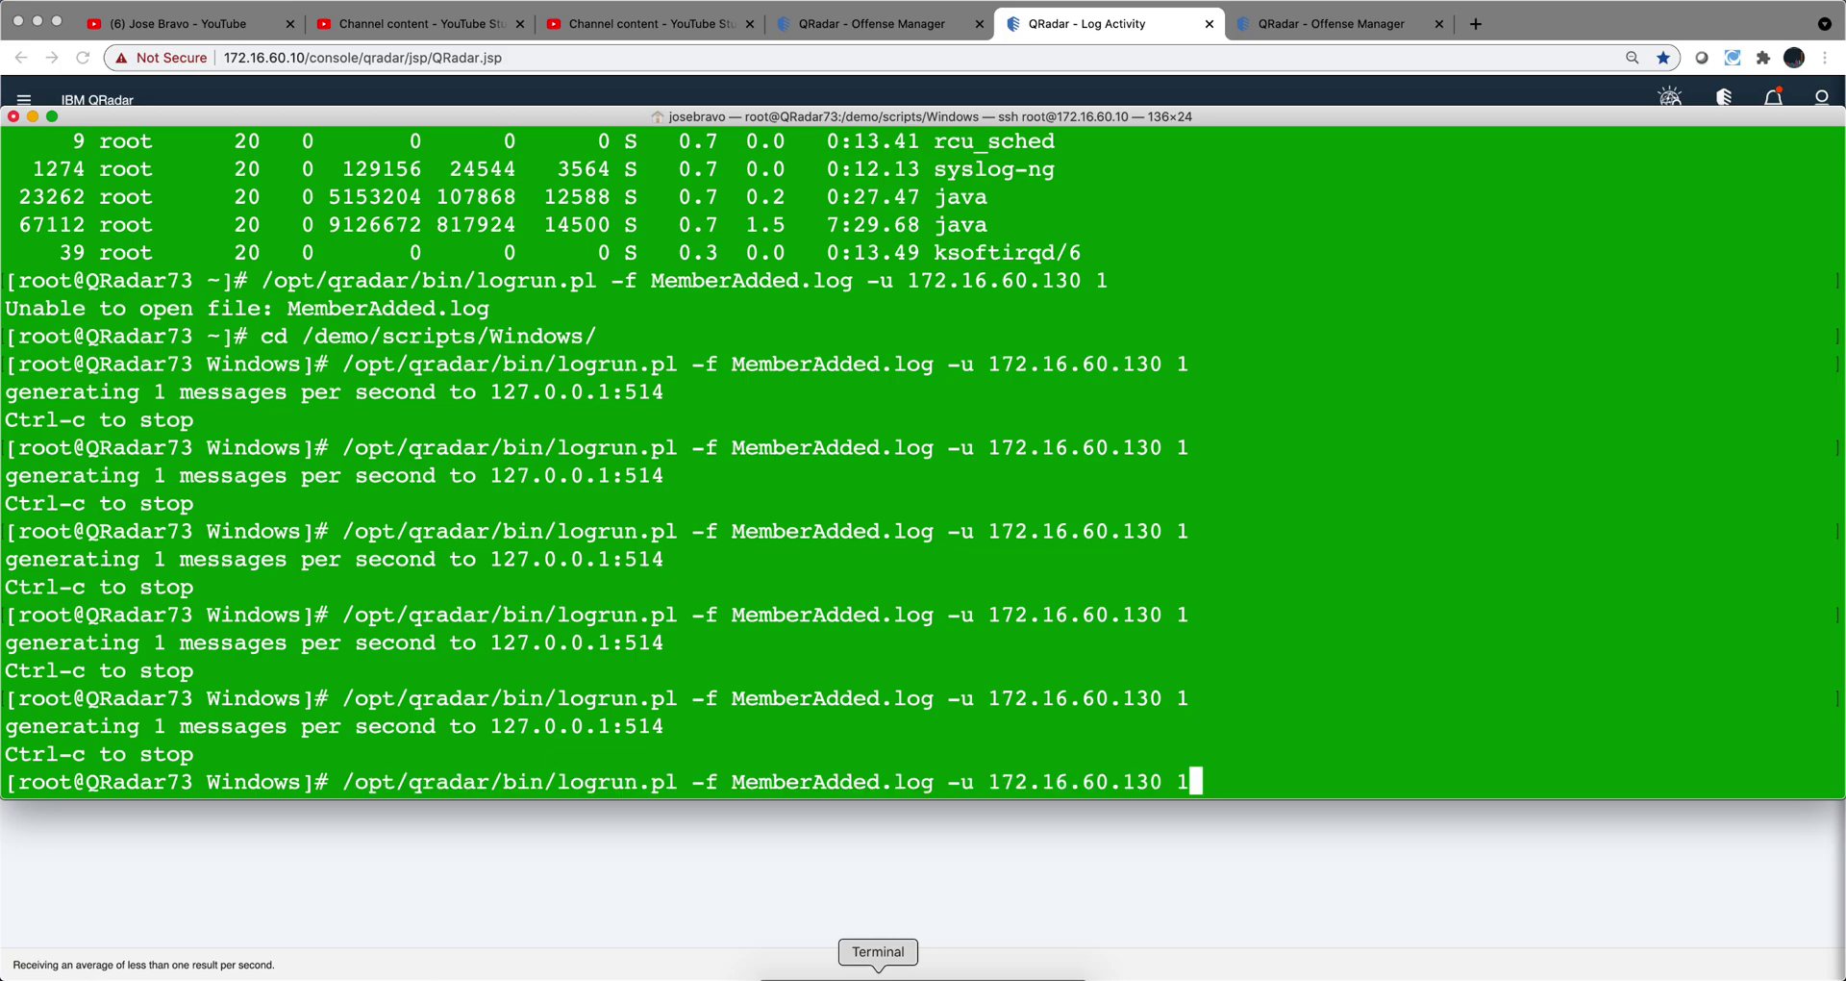
pyautogui.press('Return')
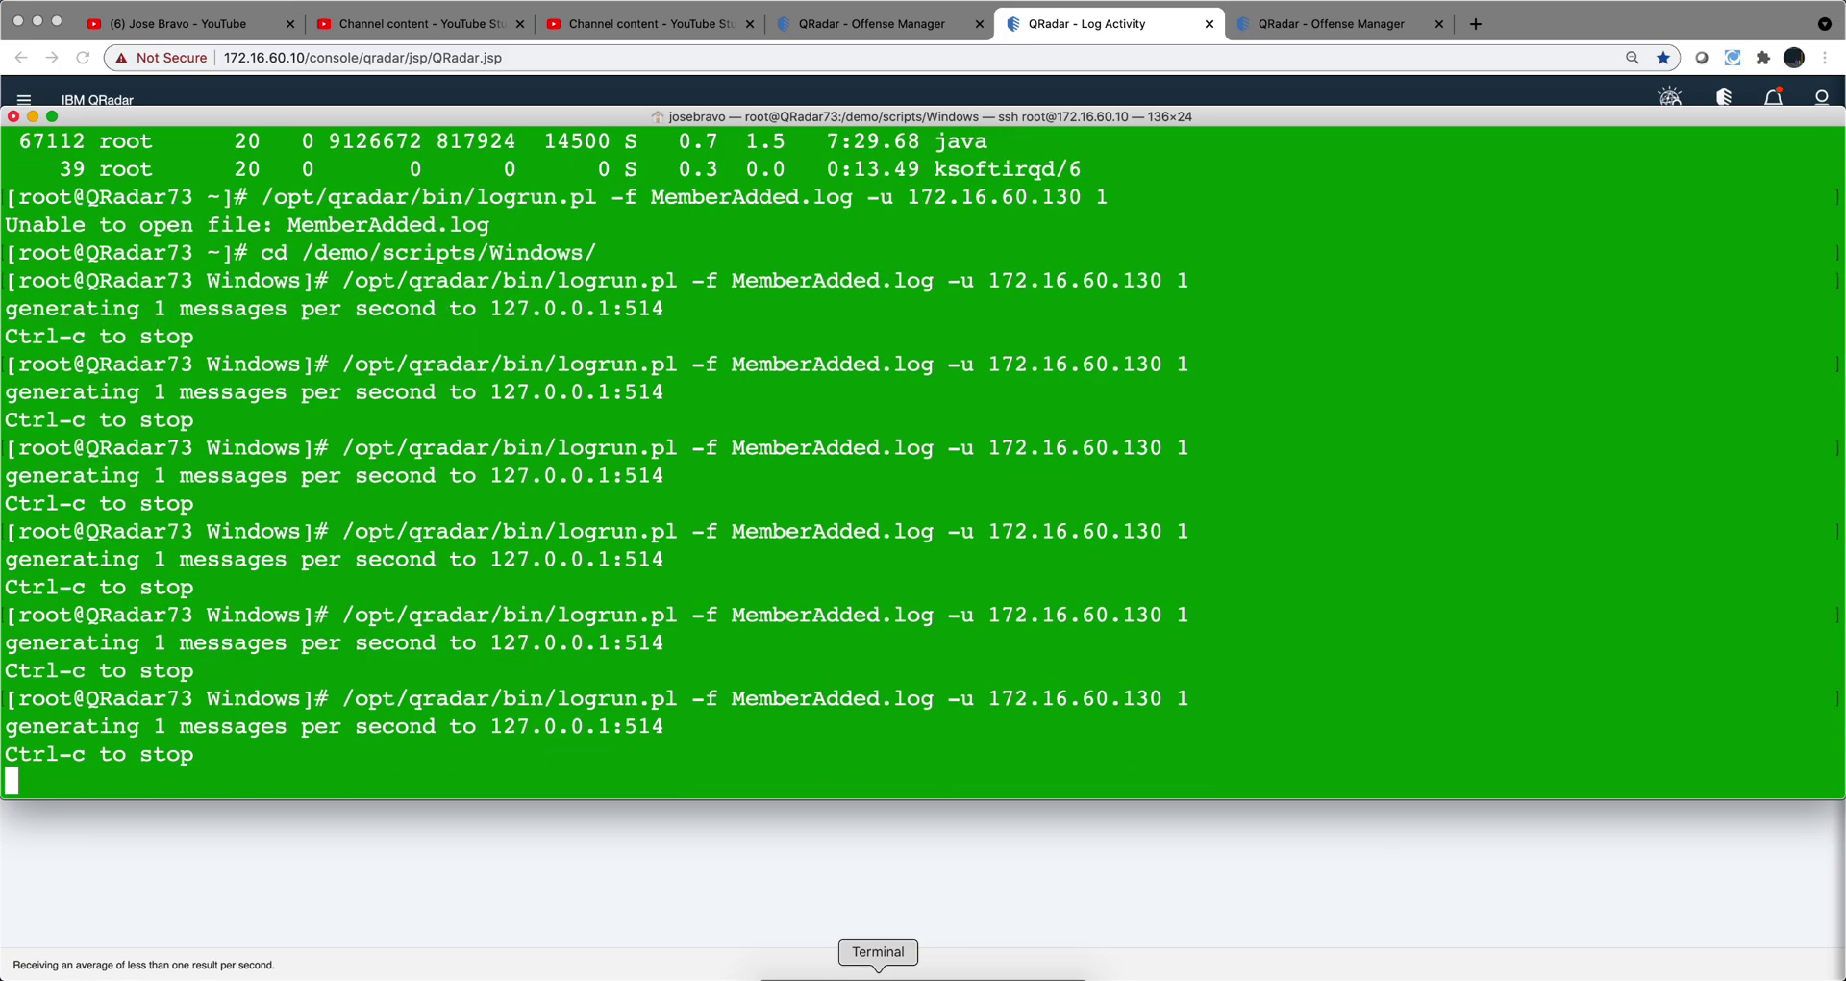
pyautogui.click(650, 948)
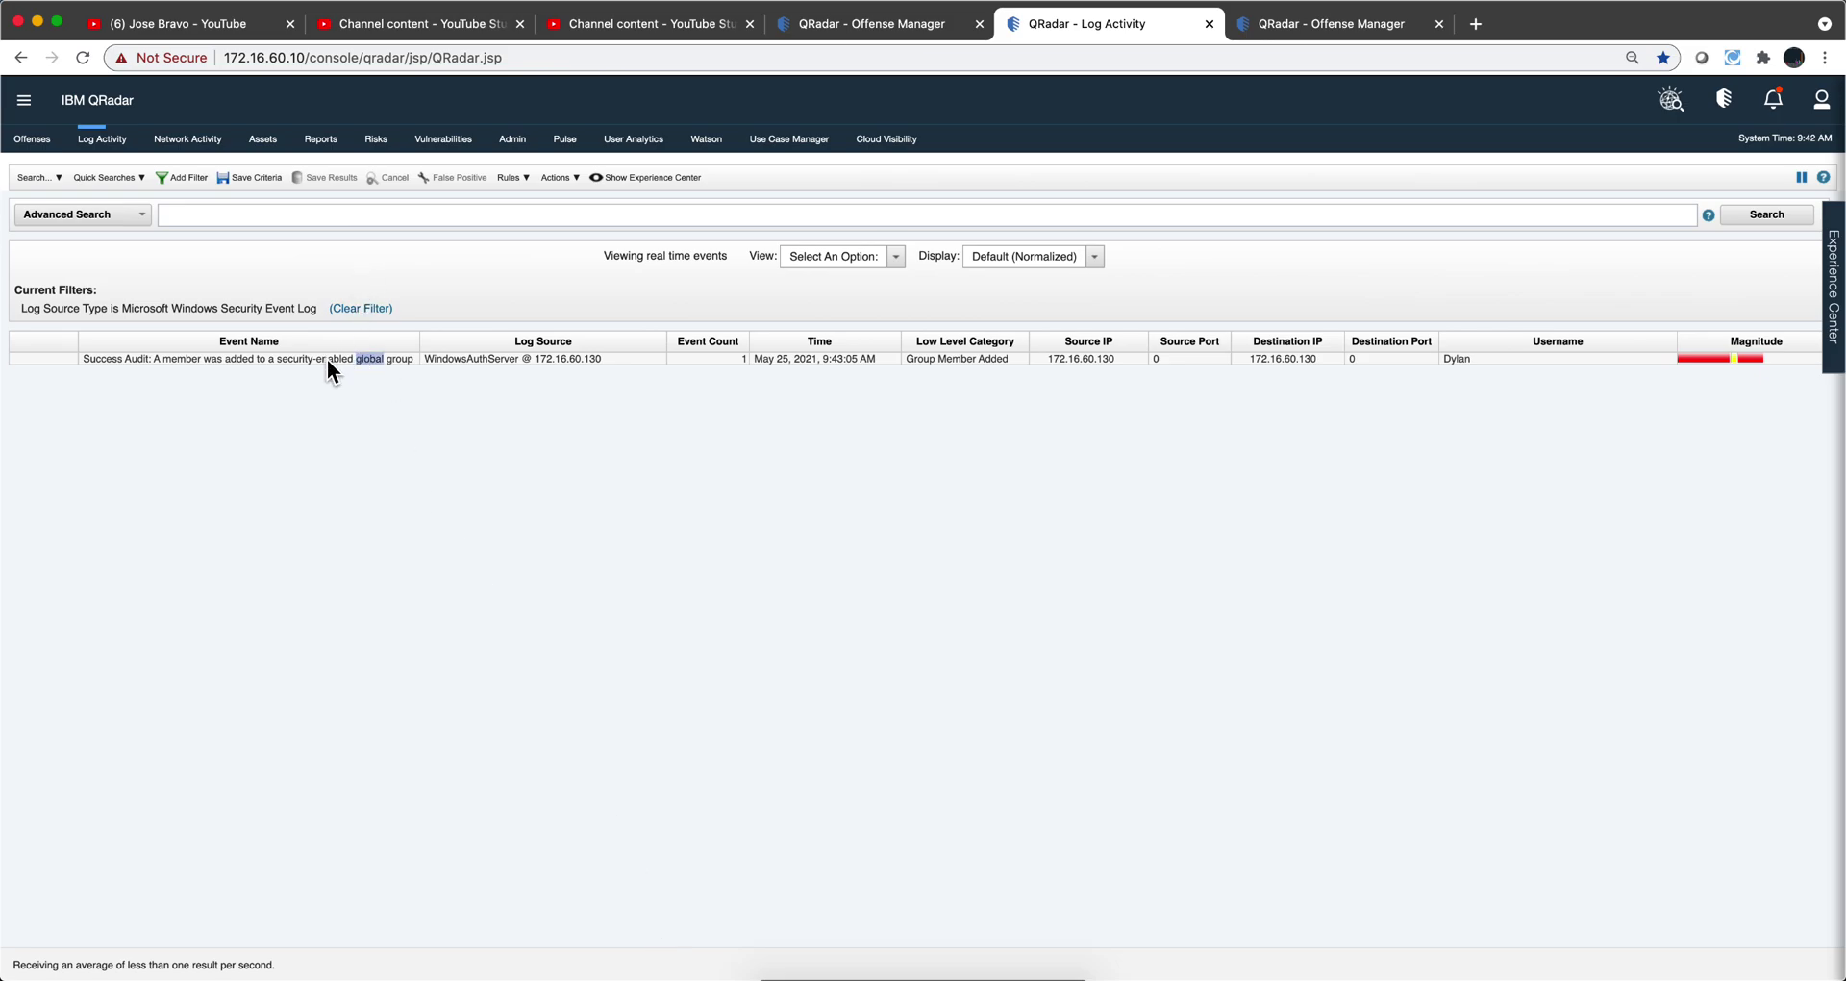
# Pause real-time events and open the 9:43:05 Group Member Added event's Custom Rules details.
pyautogui.click(1801, 179)
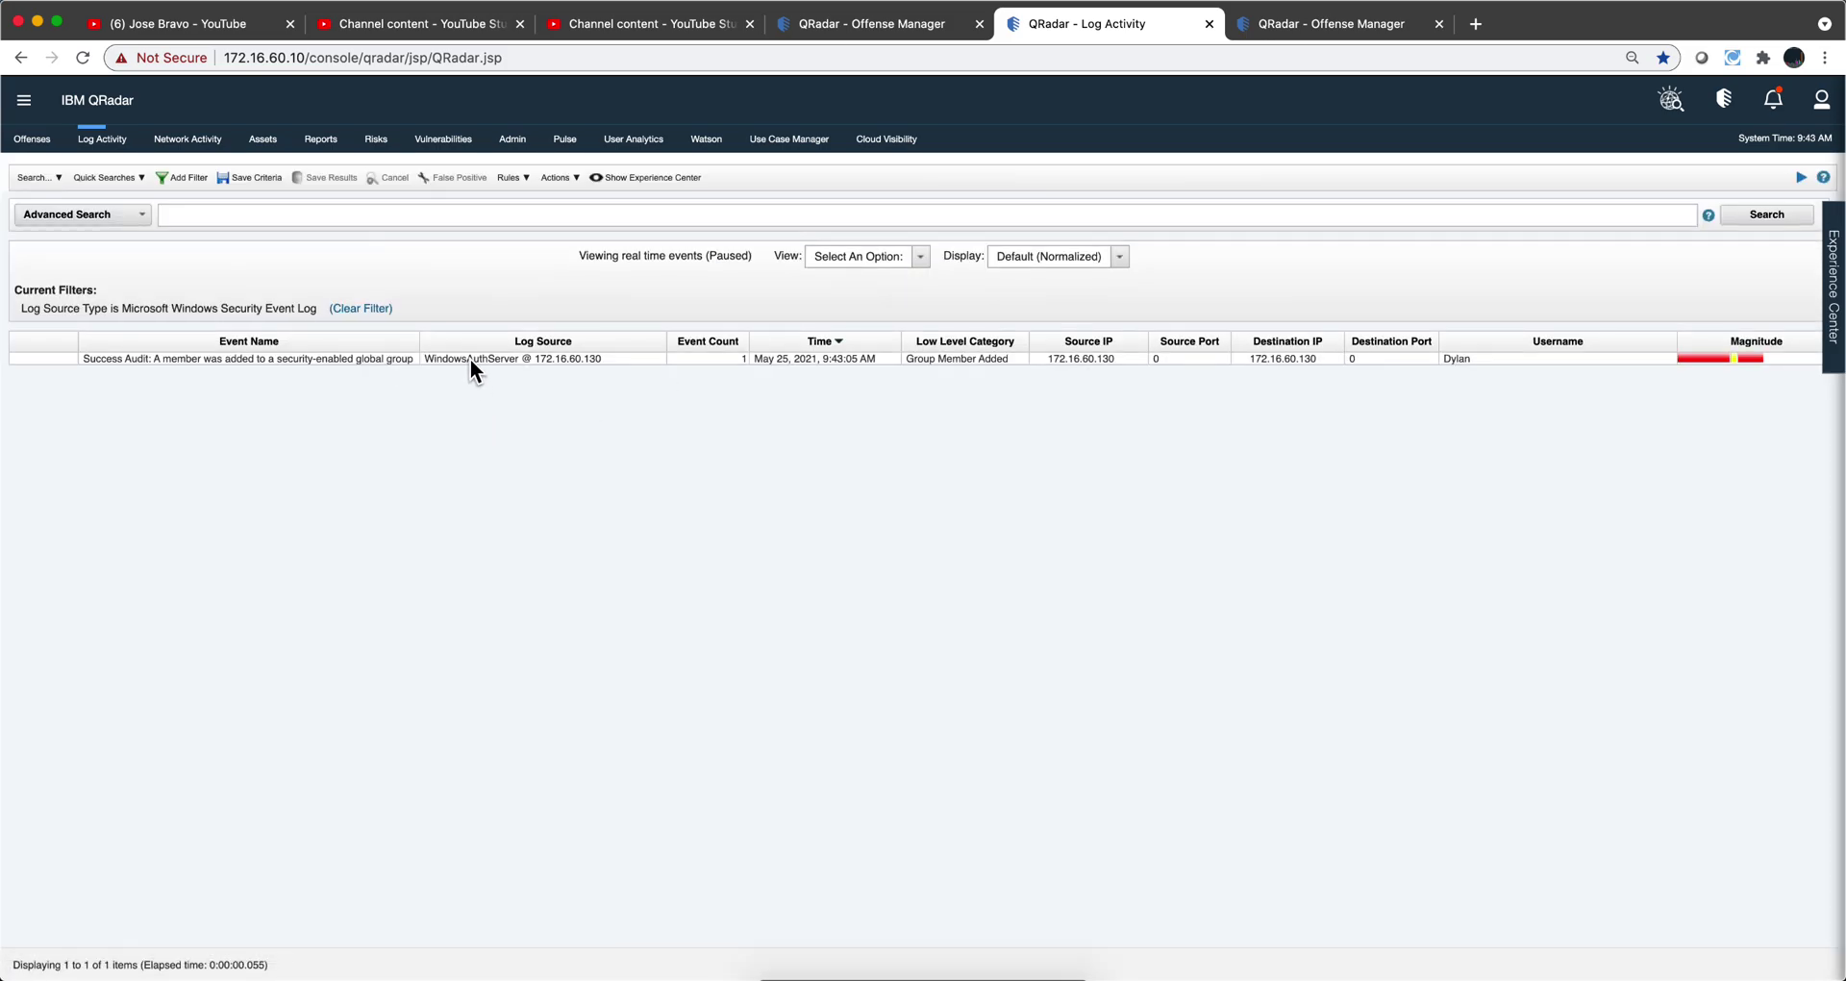
pyautogui.doubleClick(470, 359)
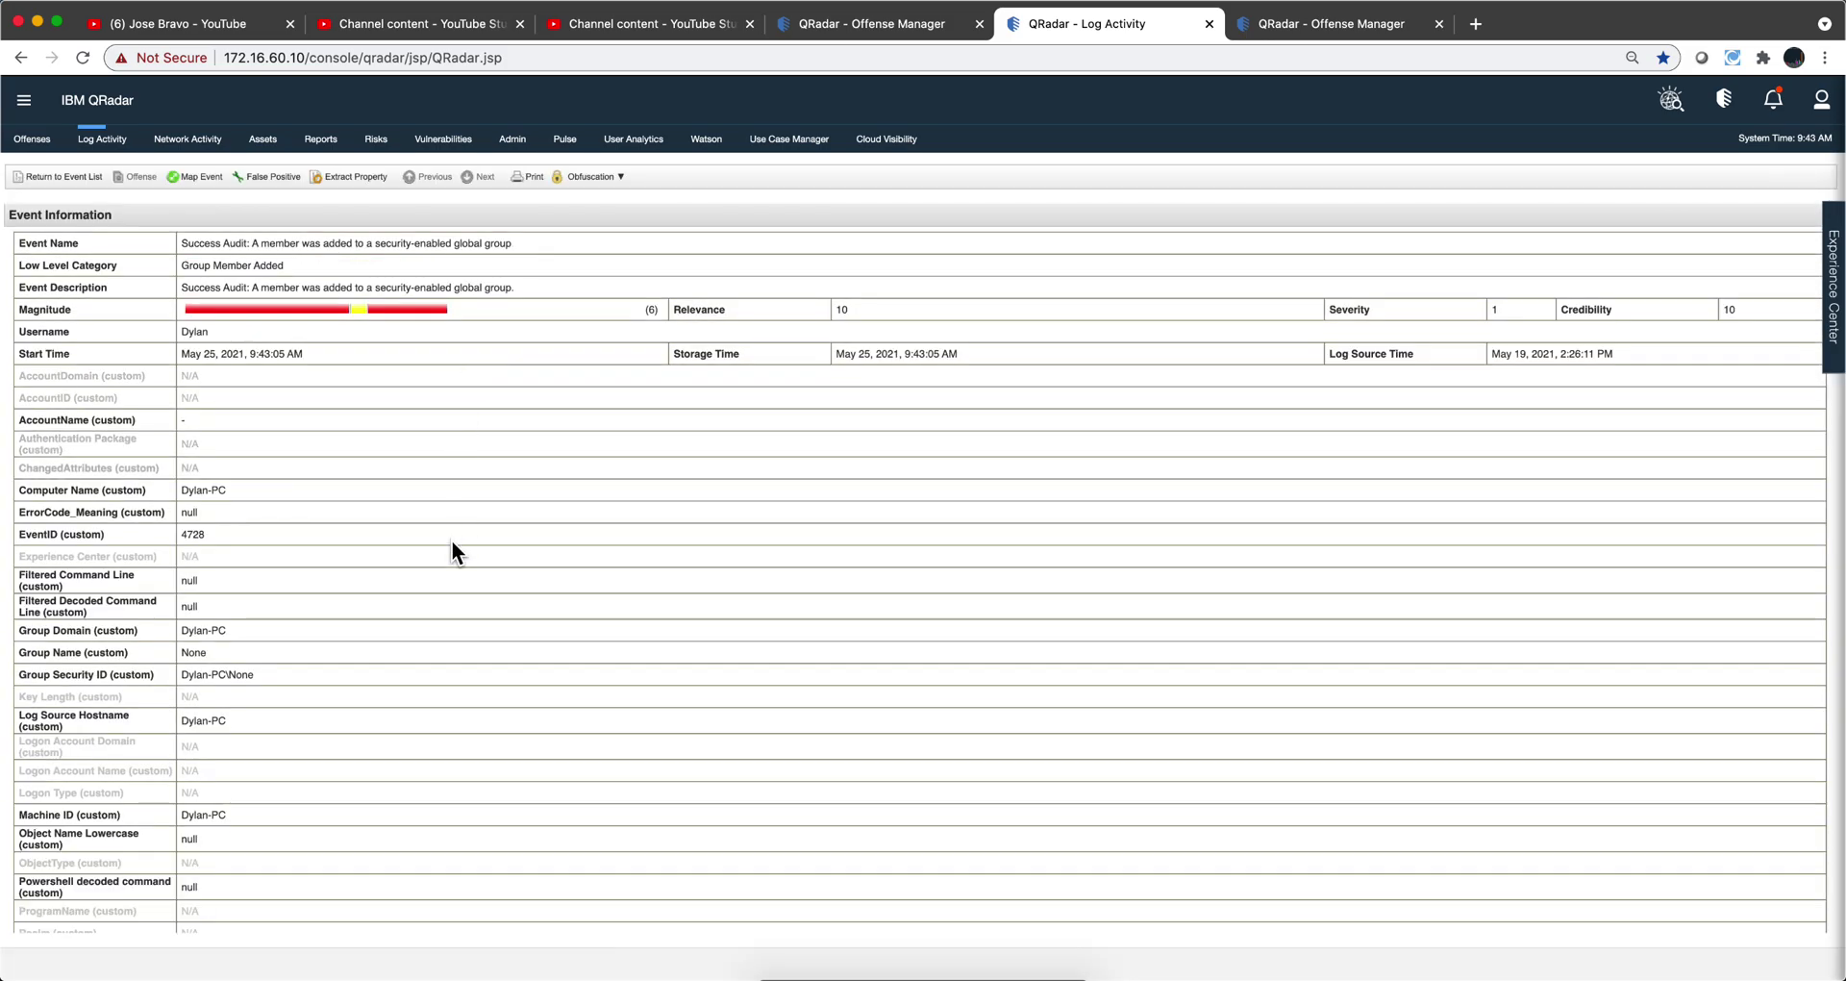
pyautogui.scroll(-10, 430, 519)
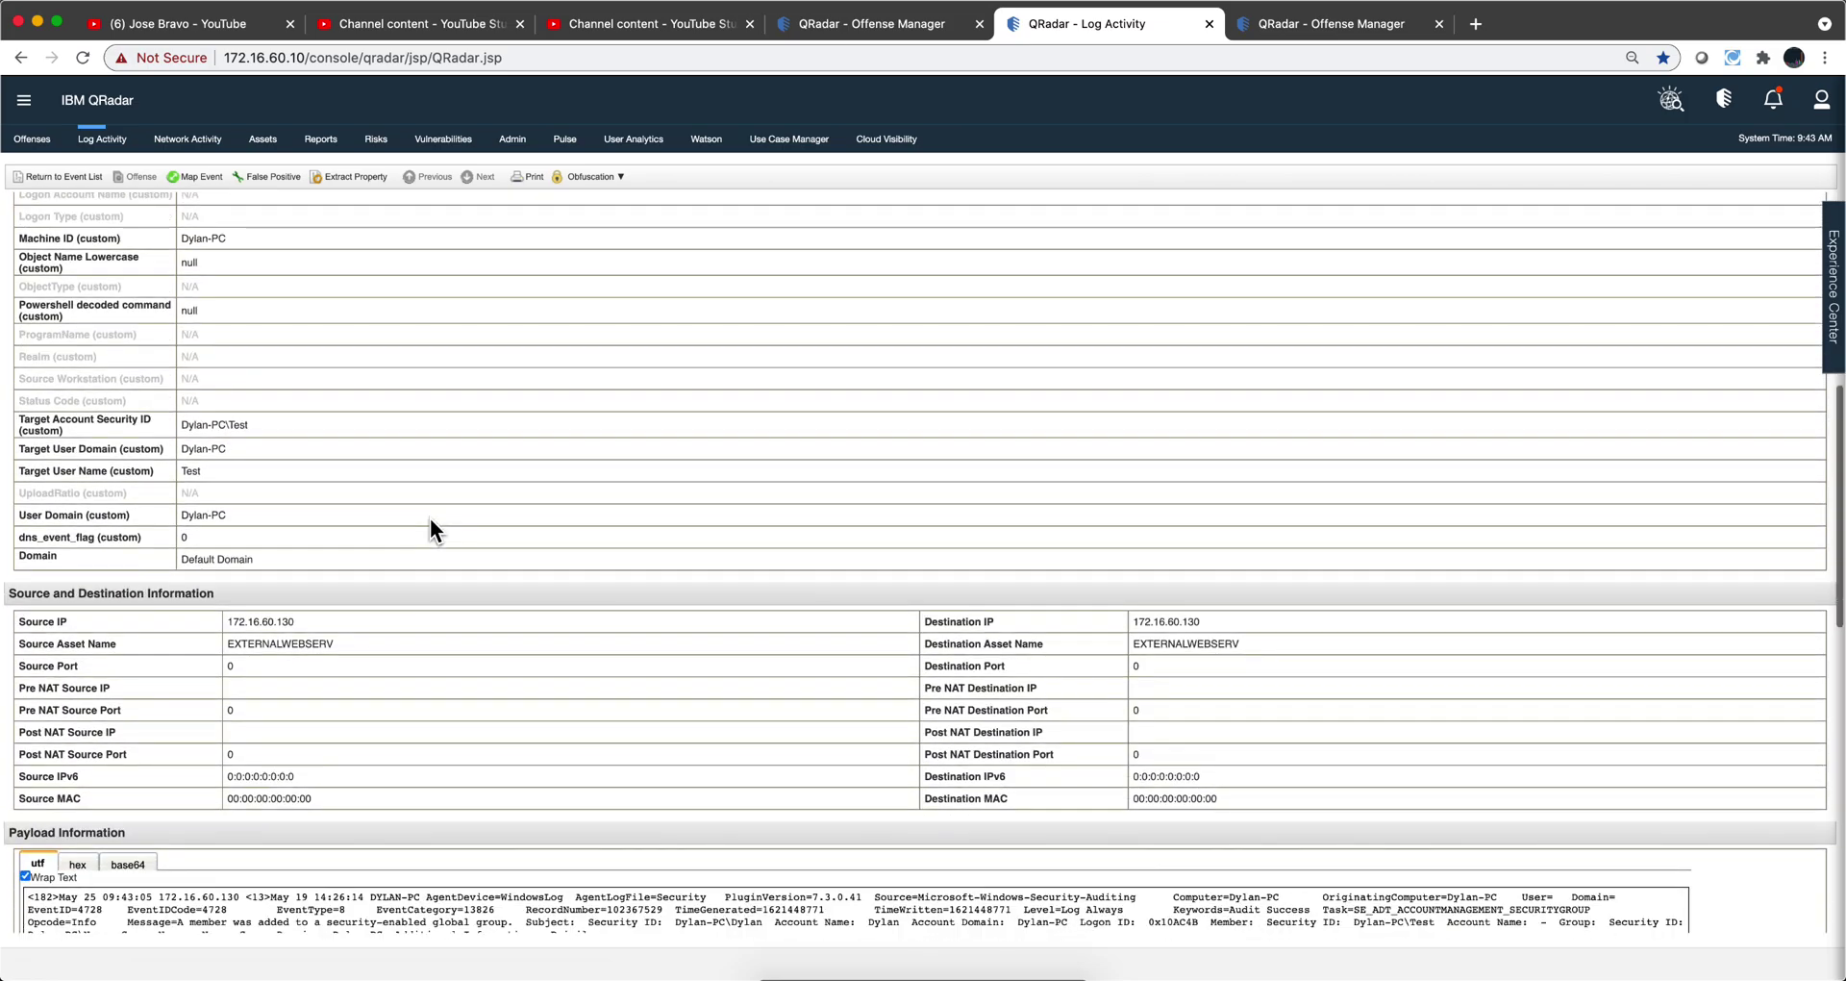
pyautogui.scroll(-10, 430, 519)
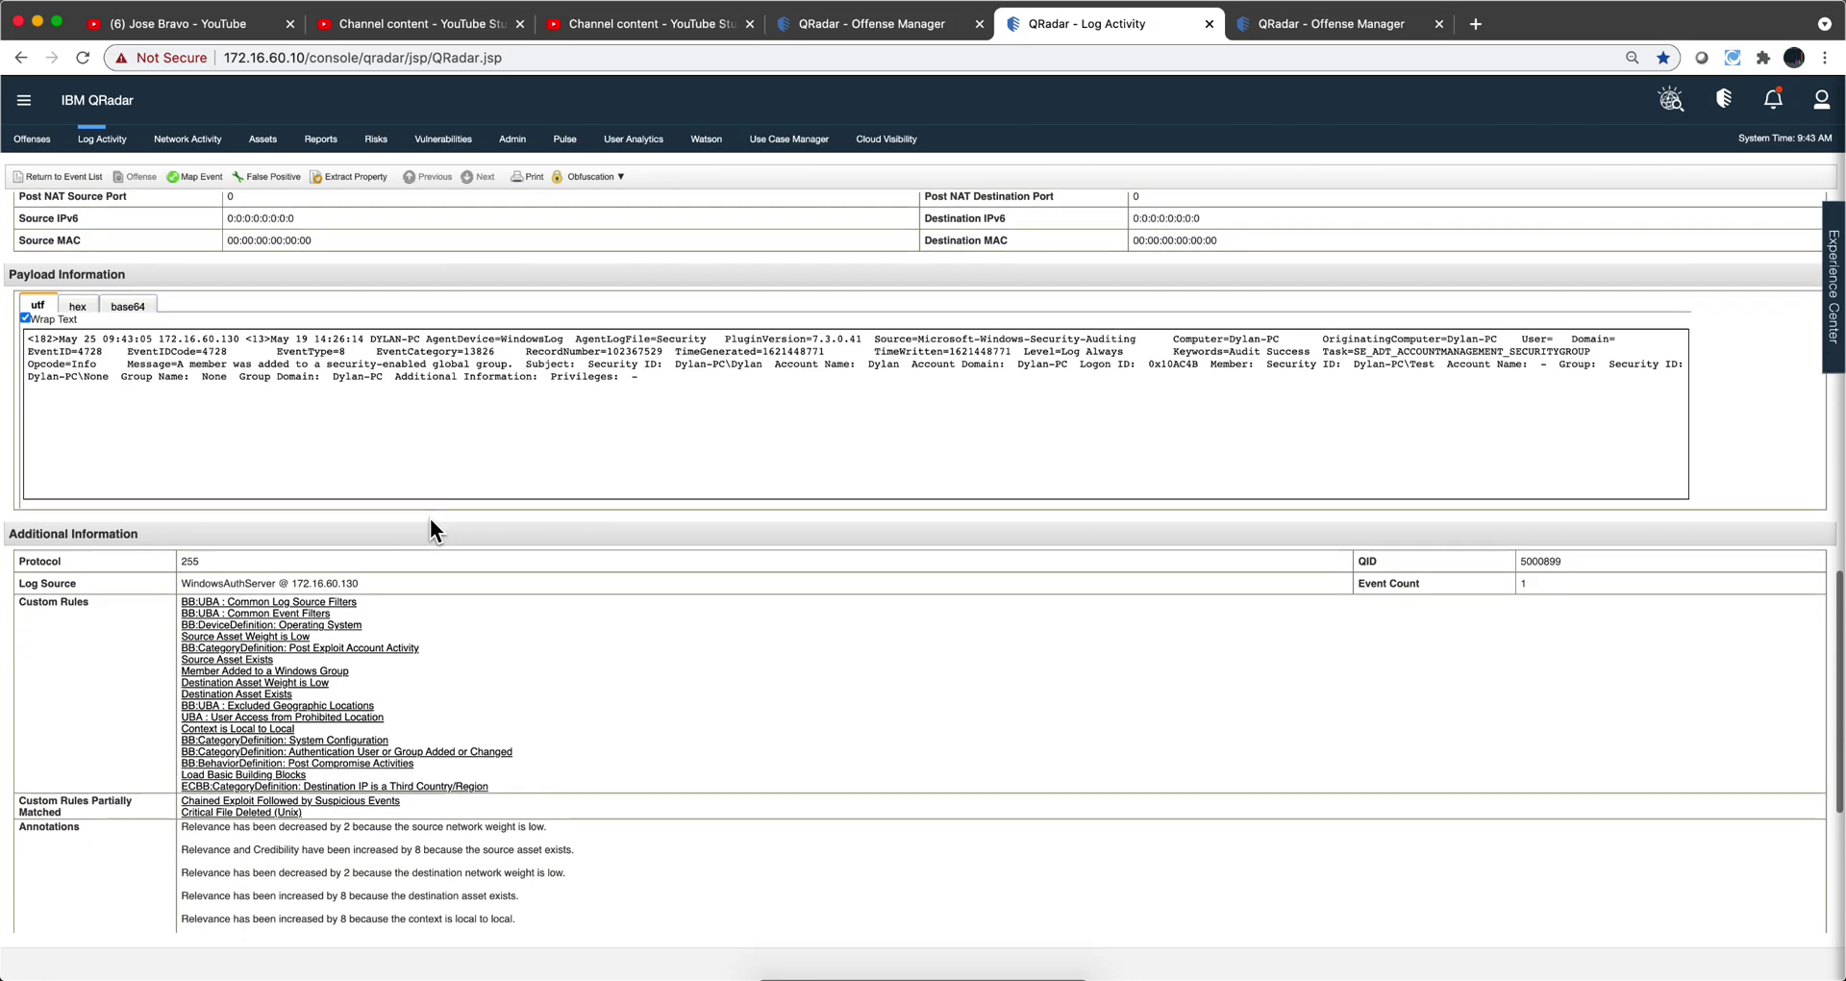
pyautogui.scroll(-1, 430, 529)
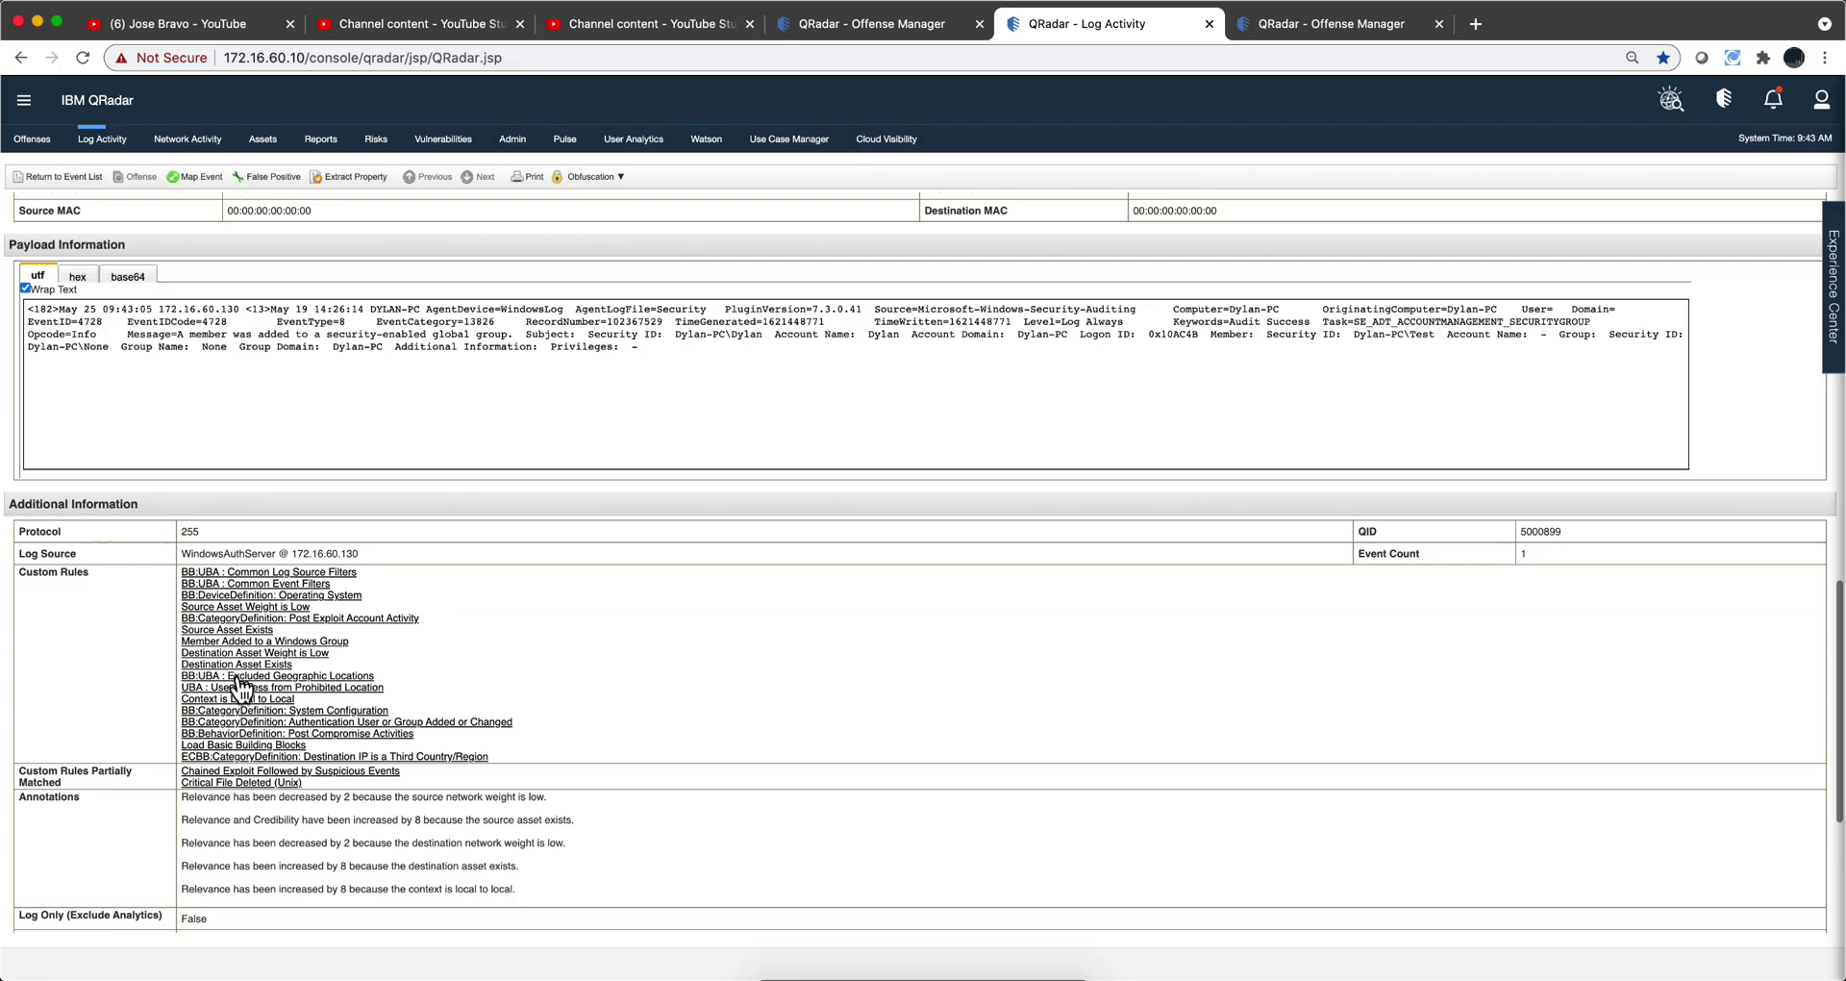
# Open the matched 'Member Added to a Windows Group' rule, then cancel its wizard without saving.
pyautogui.click(227, 642)
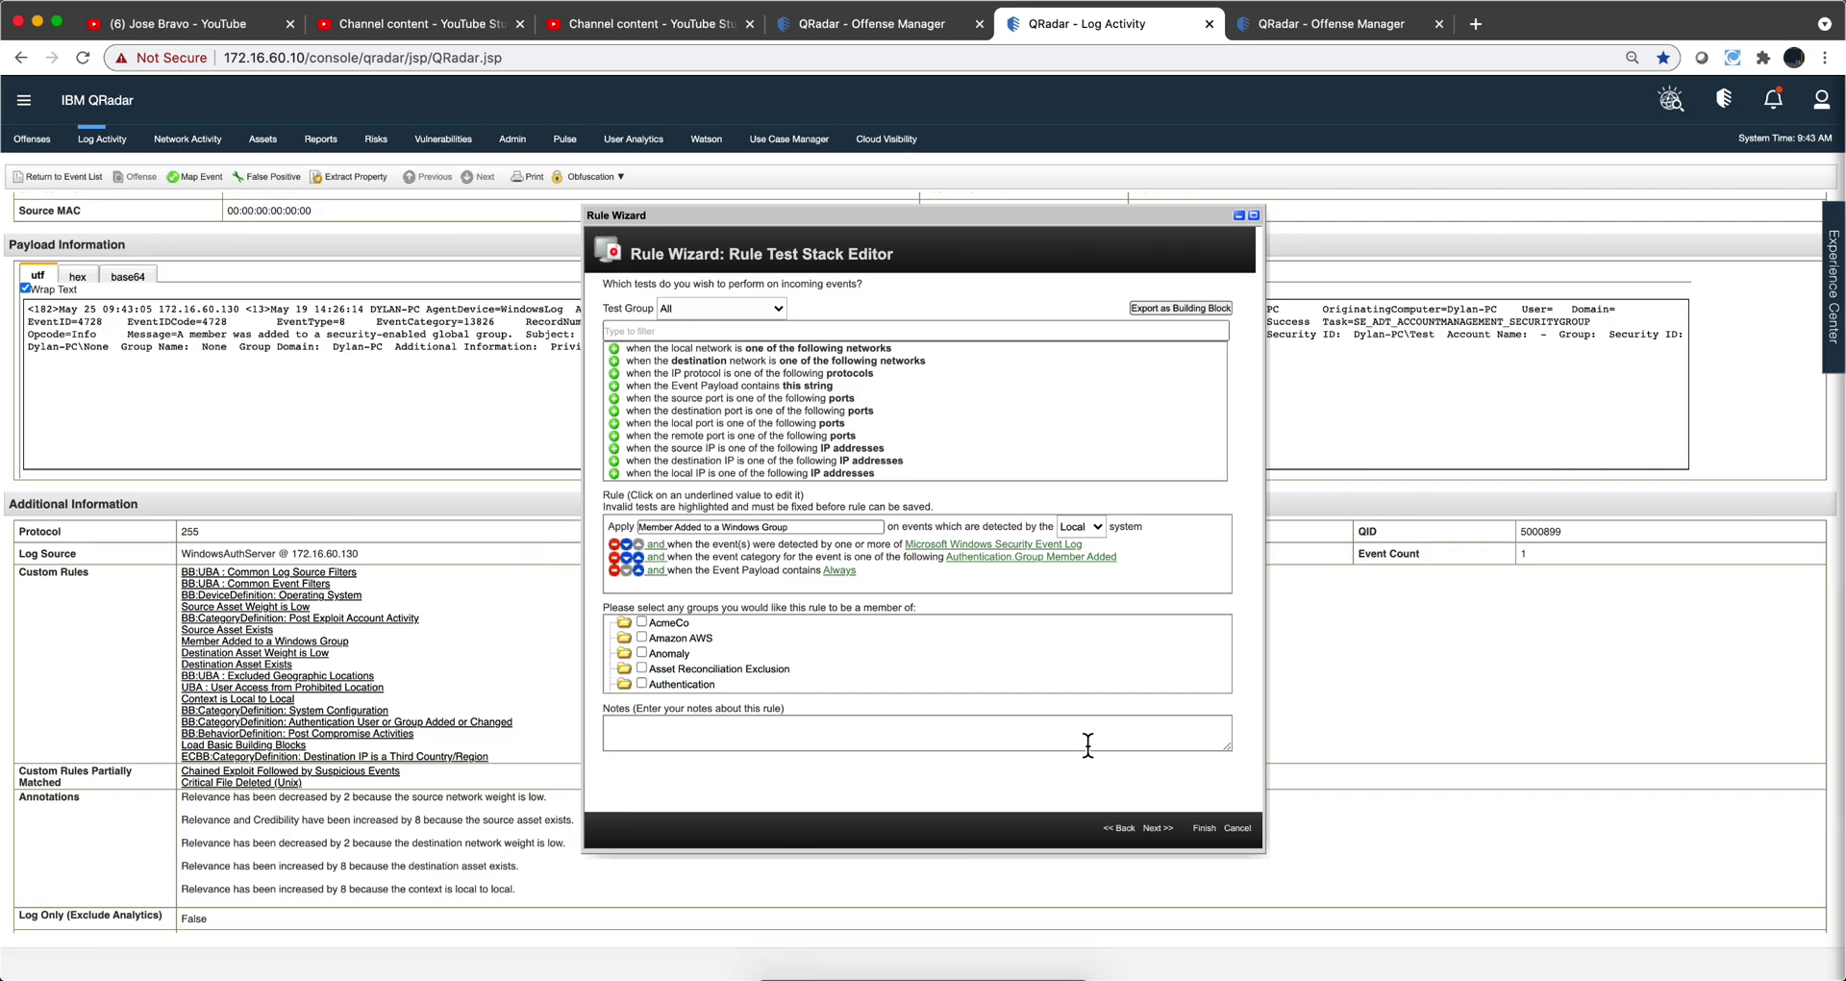
pyautogui.click(1237, 827)
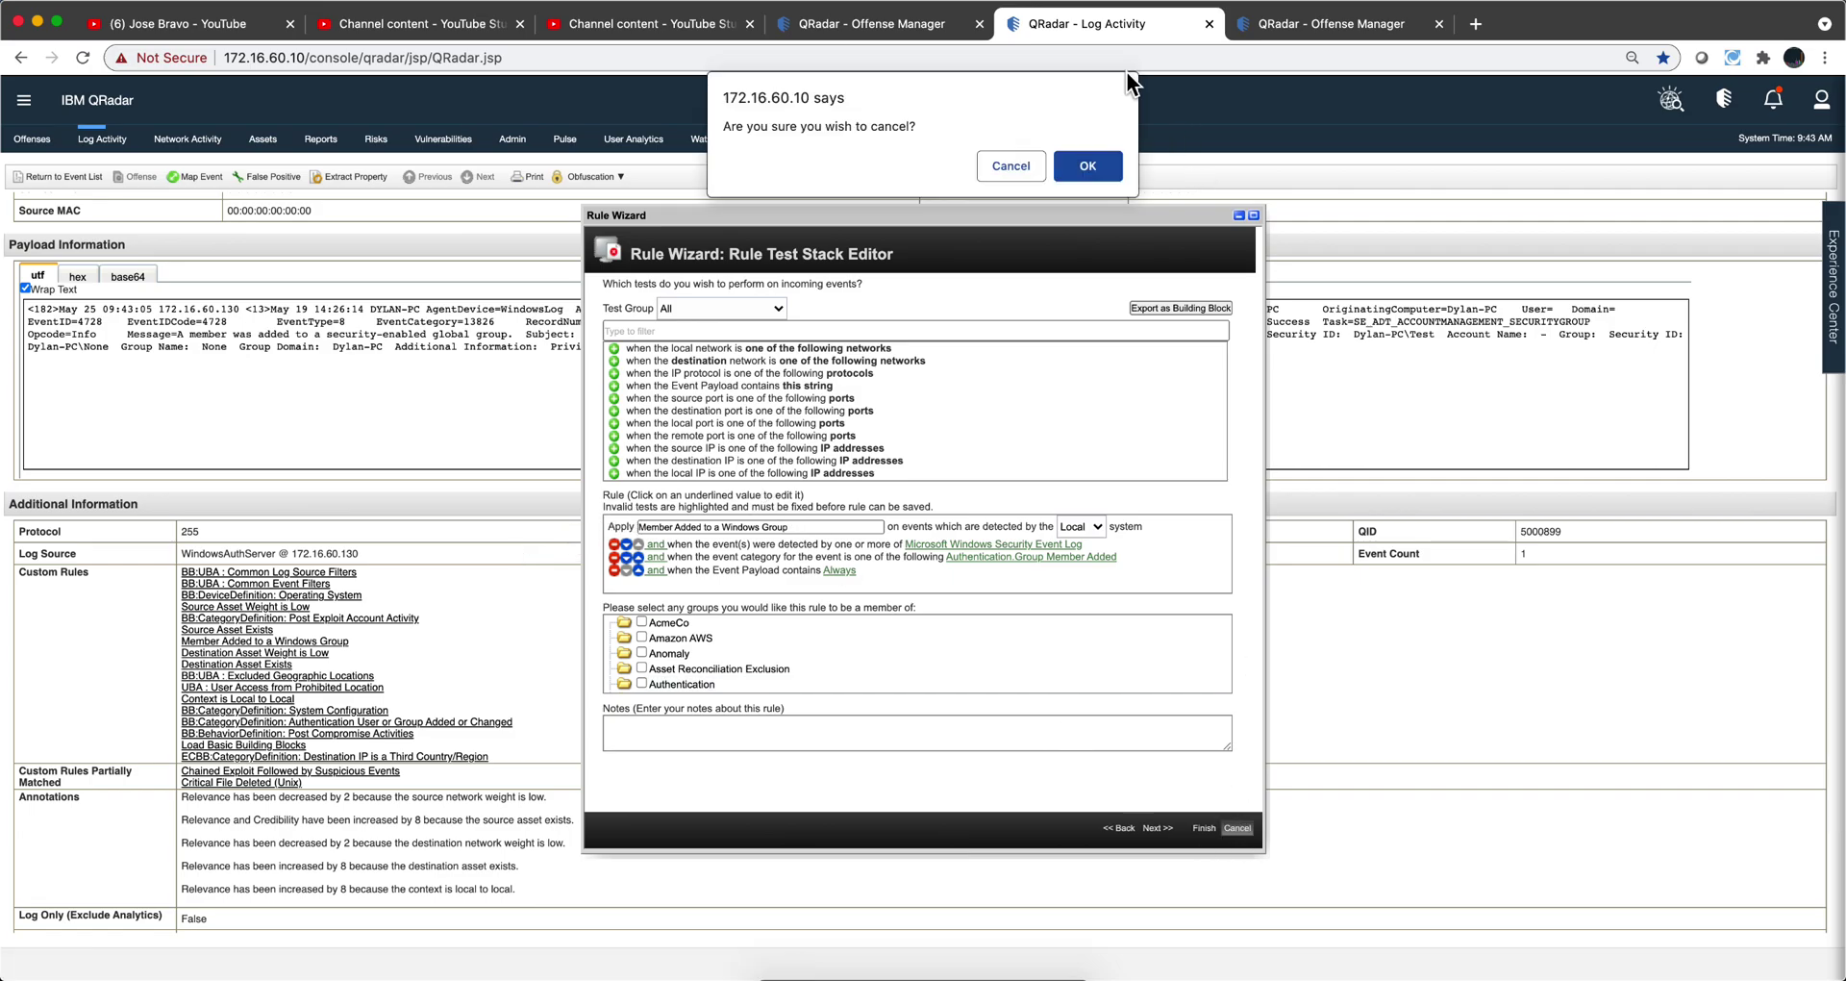
pyautogui.click(1088, 166)
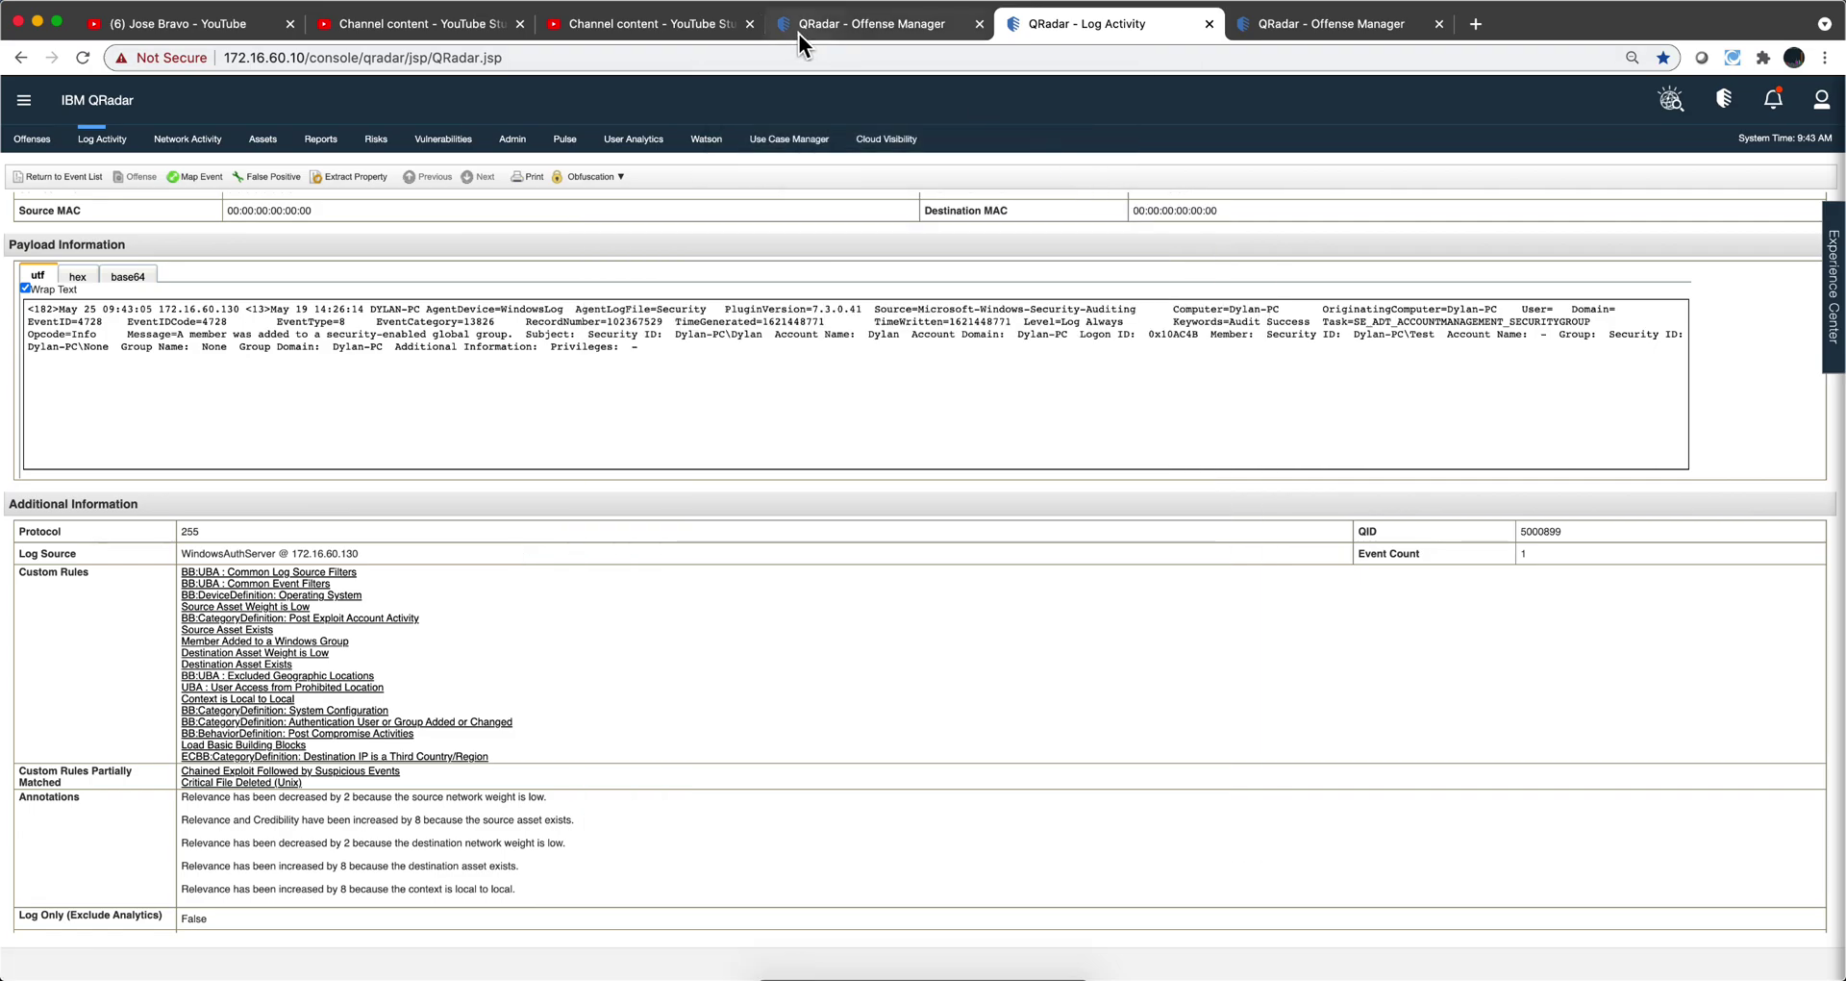
# Refresh the offenses, open new offense 546, and list its '1 events'.
pyautogui.click(1396, 30)
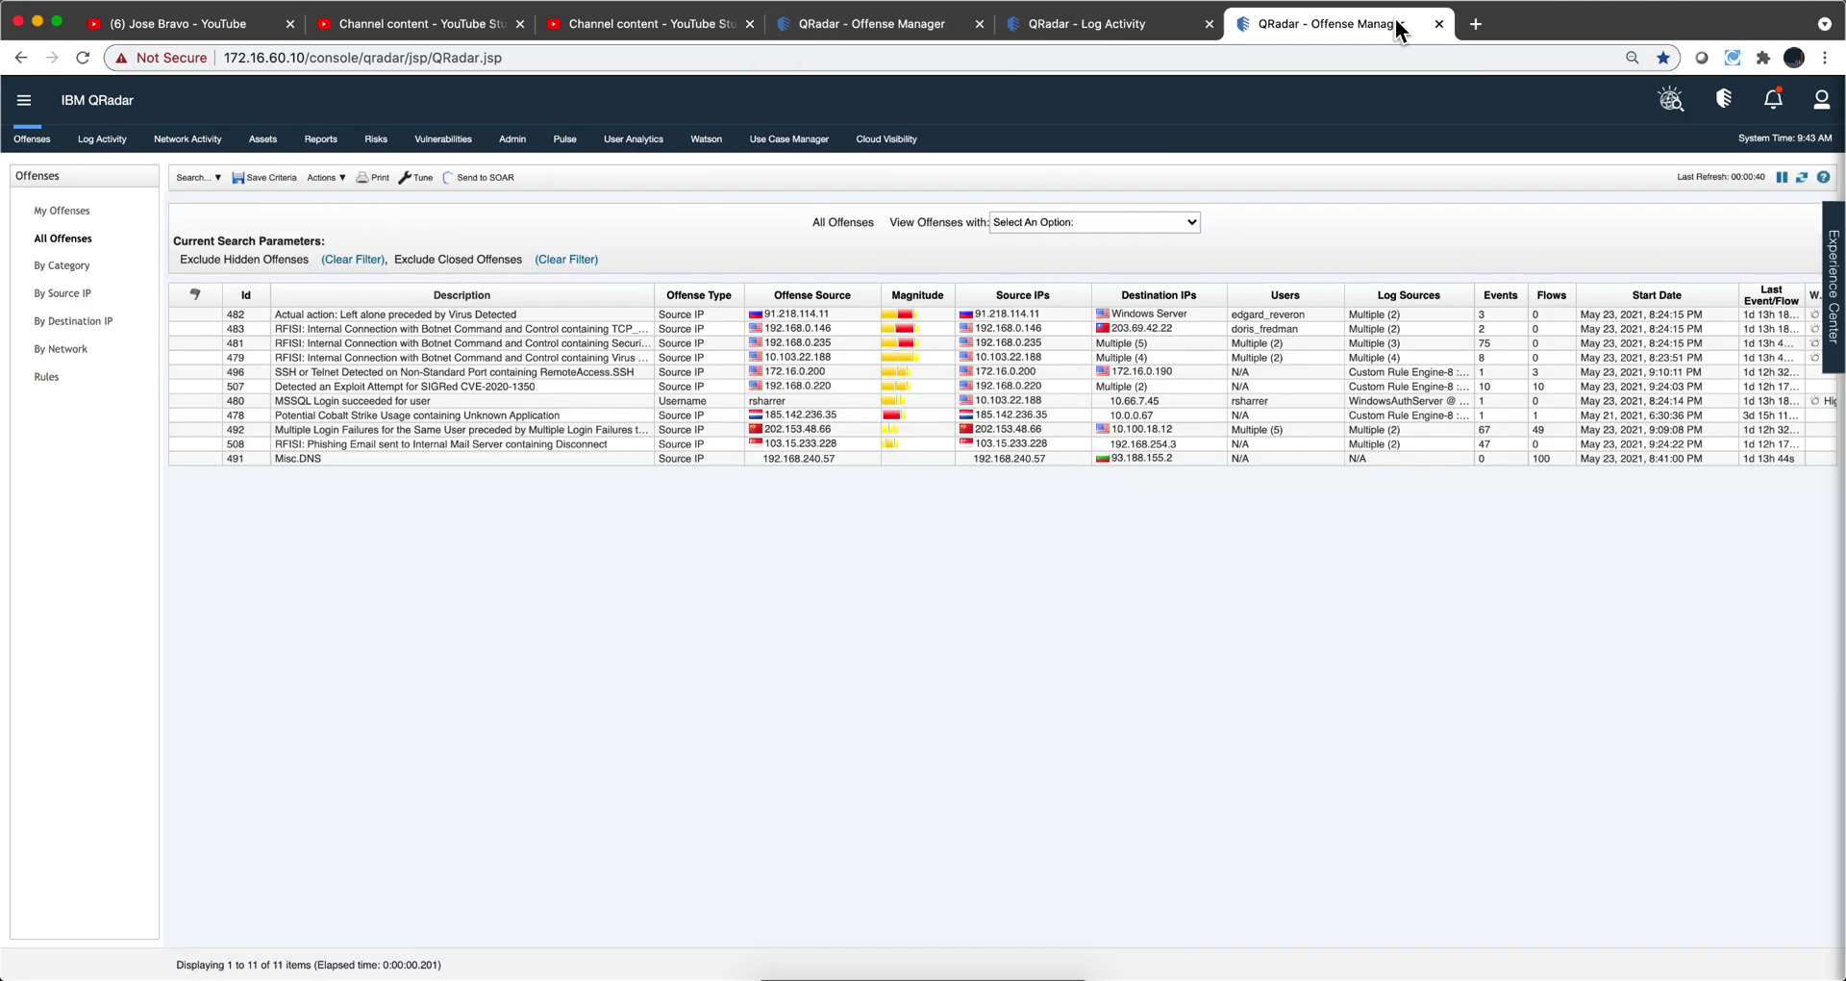
pyautogui.click(1801, 179)
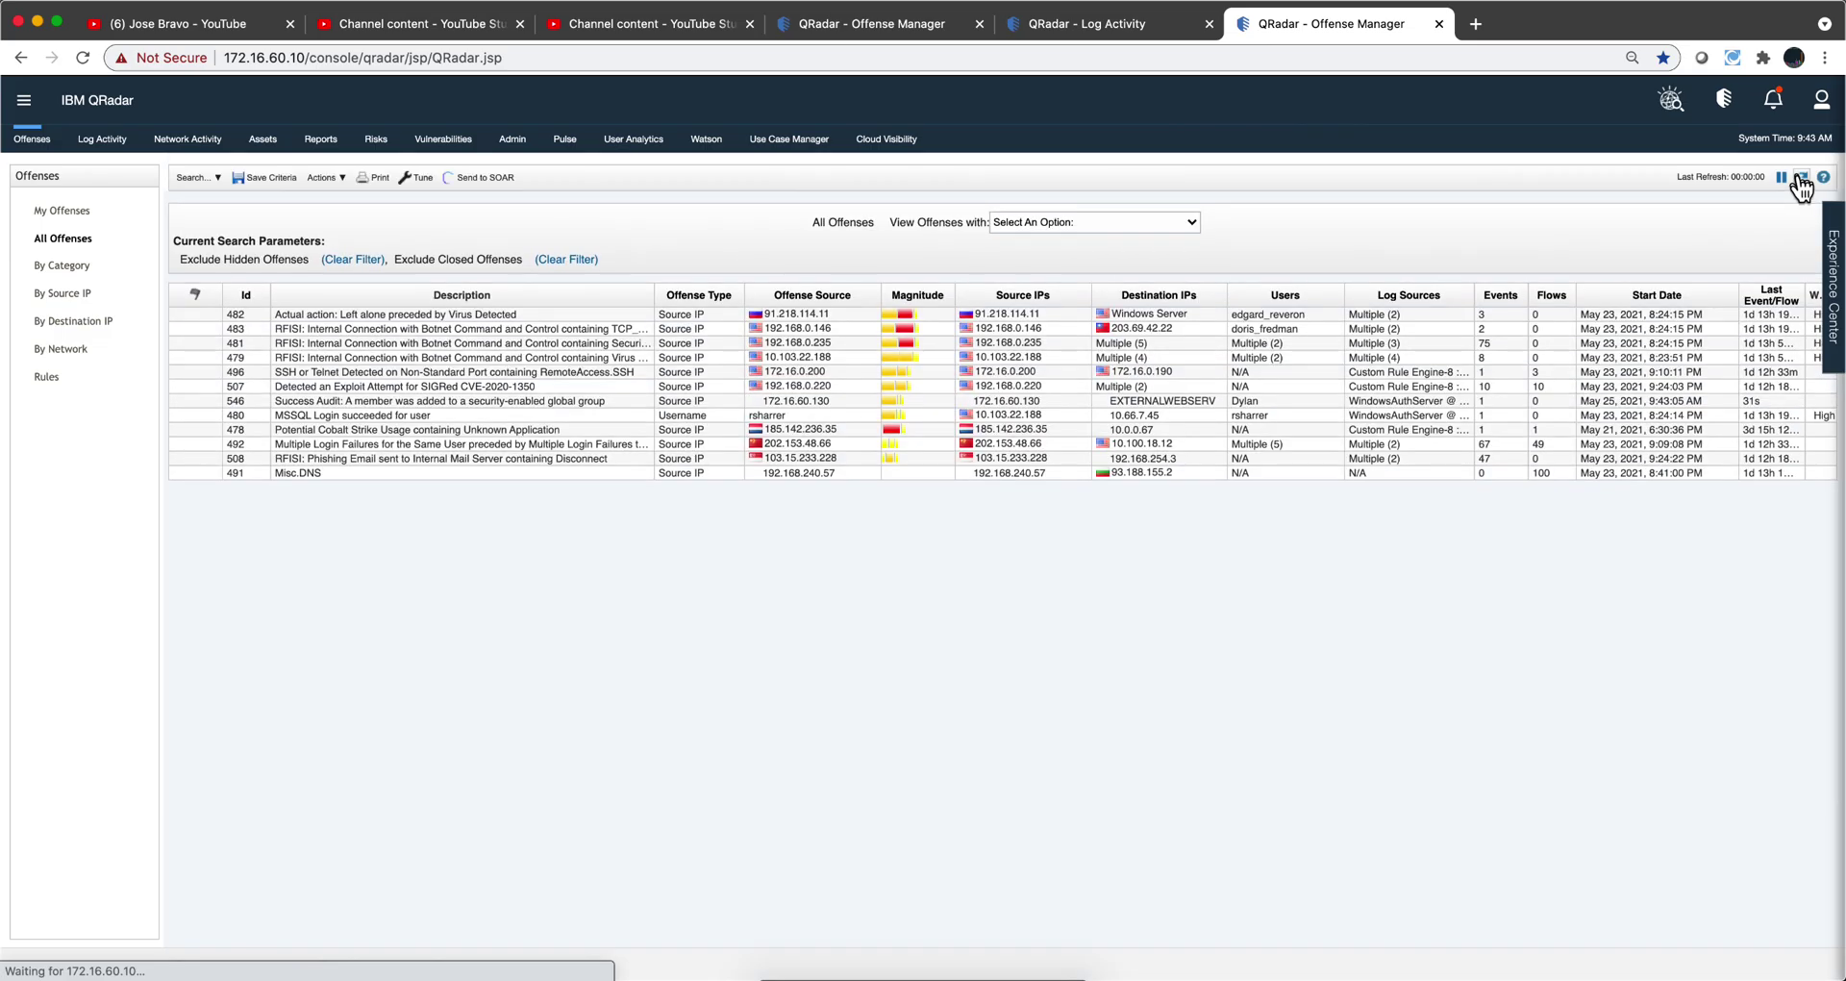
pyautogui.click(1404, 400)
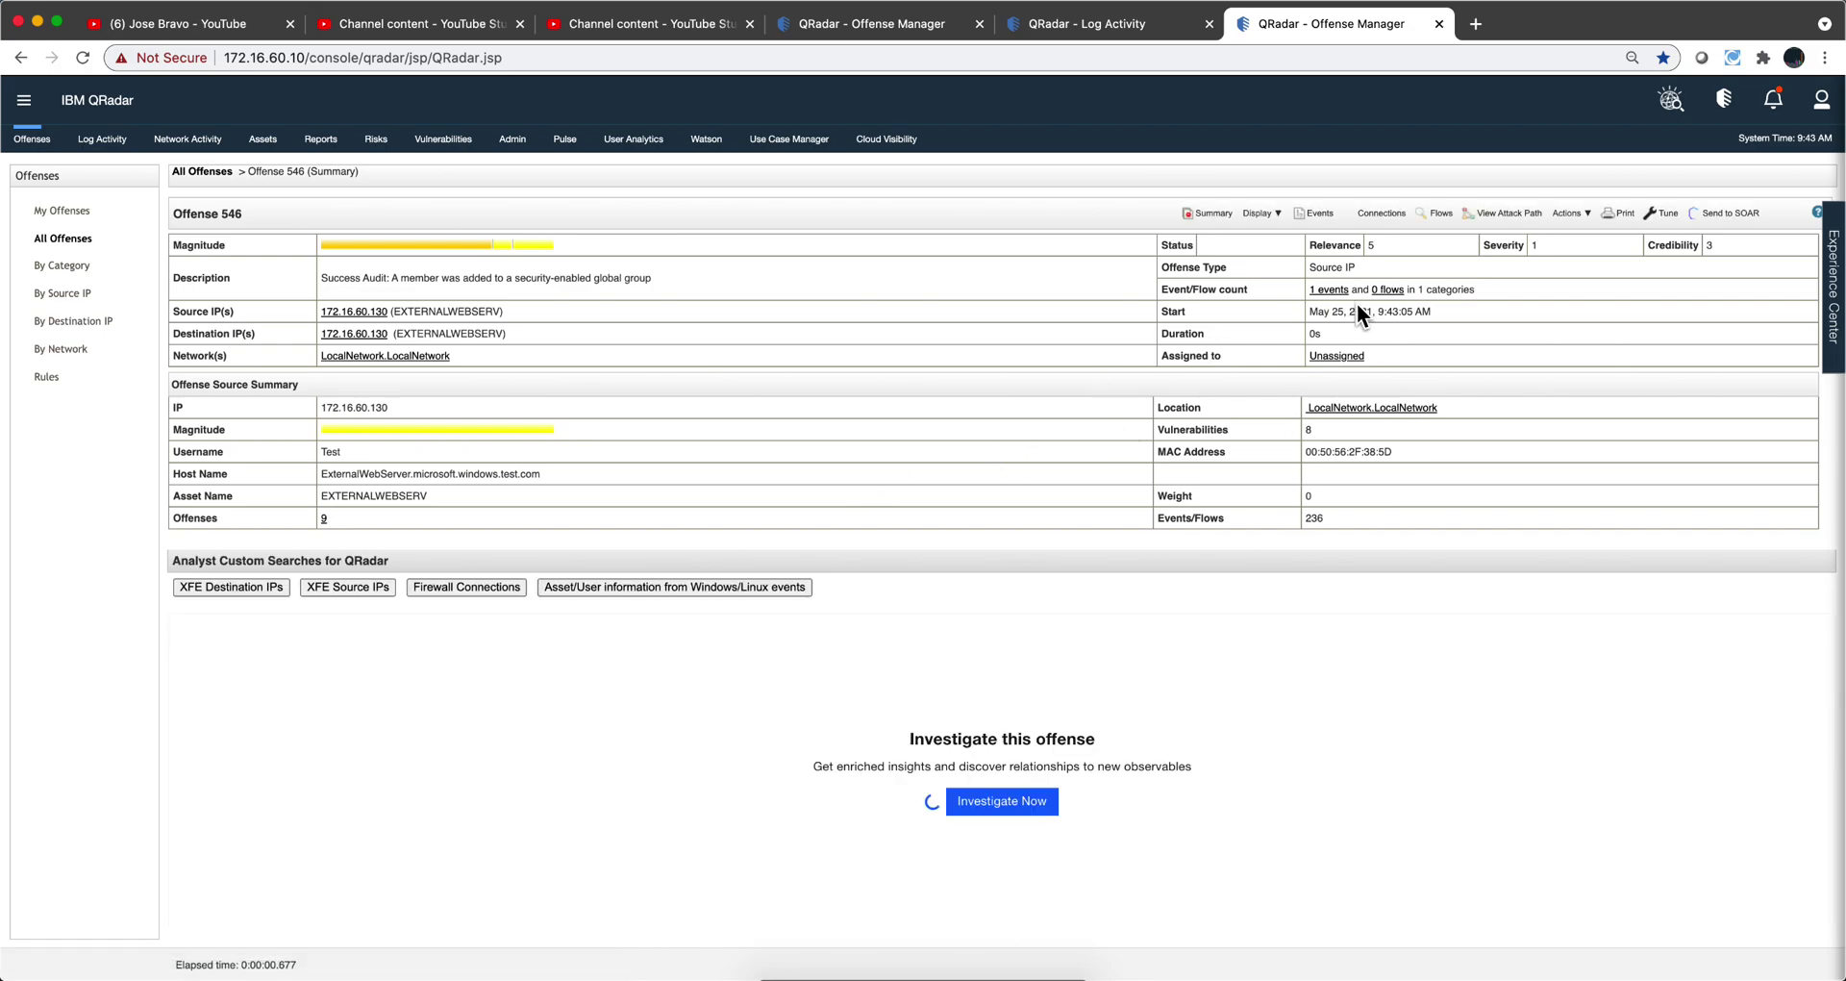
pyautogui.click(1329, 289)
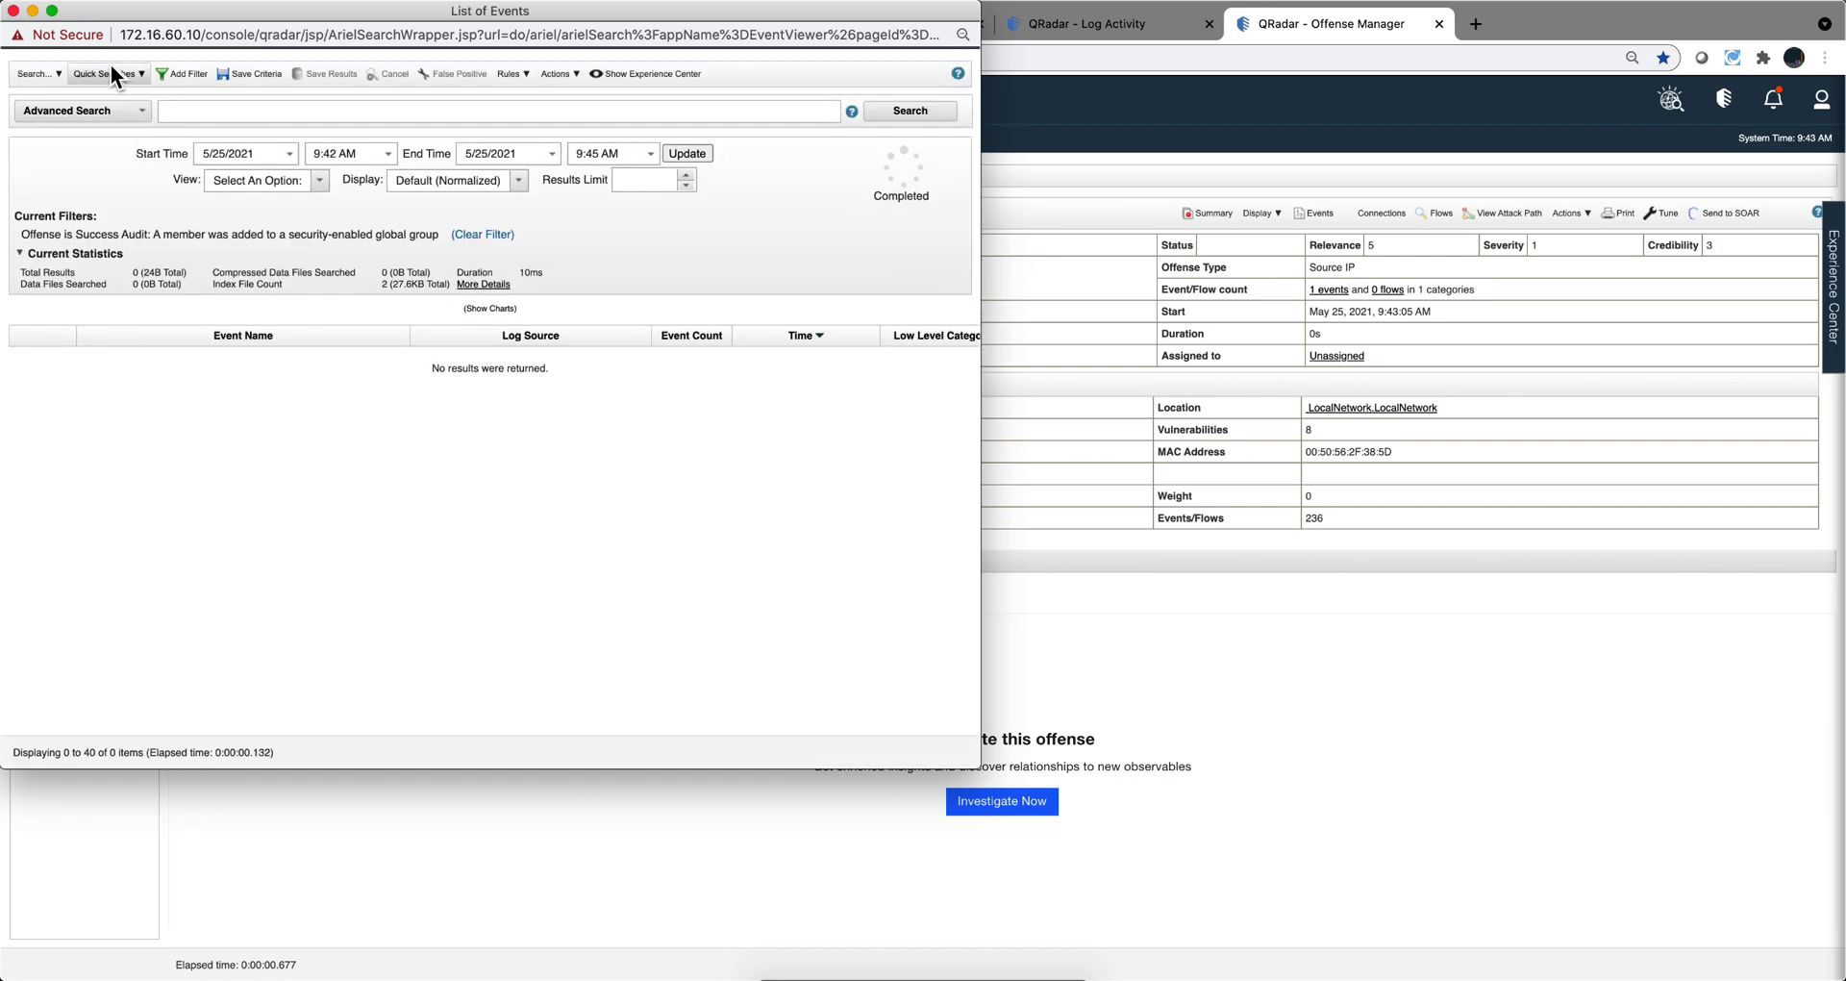
# Reopen offense 546's event list, open its event, and highlight 'Always' in the payload.
pyautogui.click(13, 11)
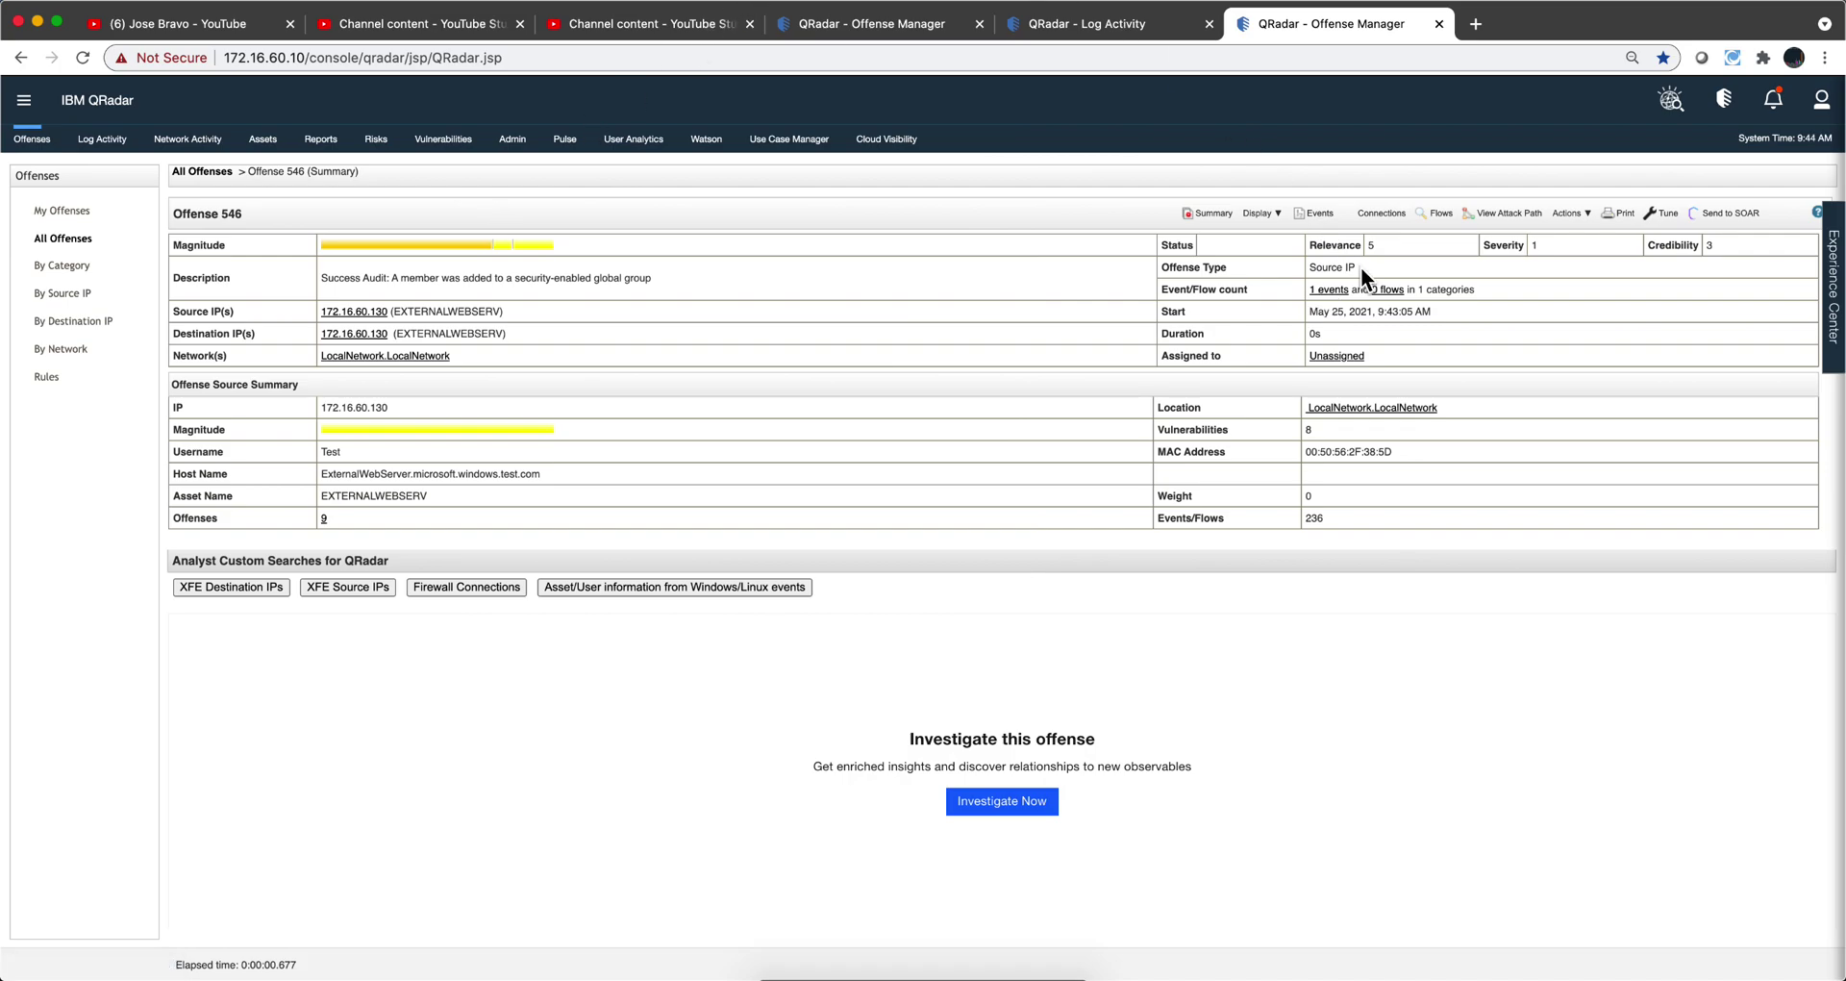
pyautogui.click(1330, 288)
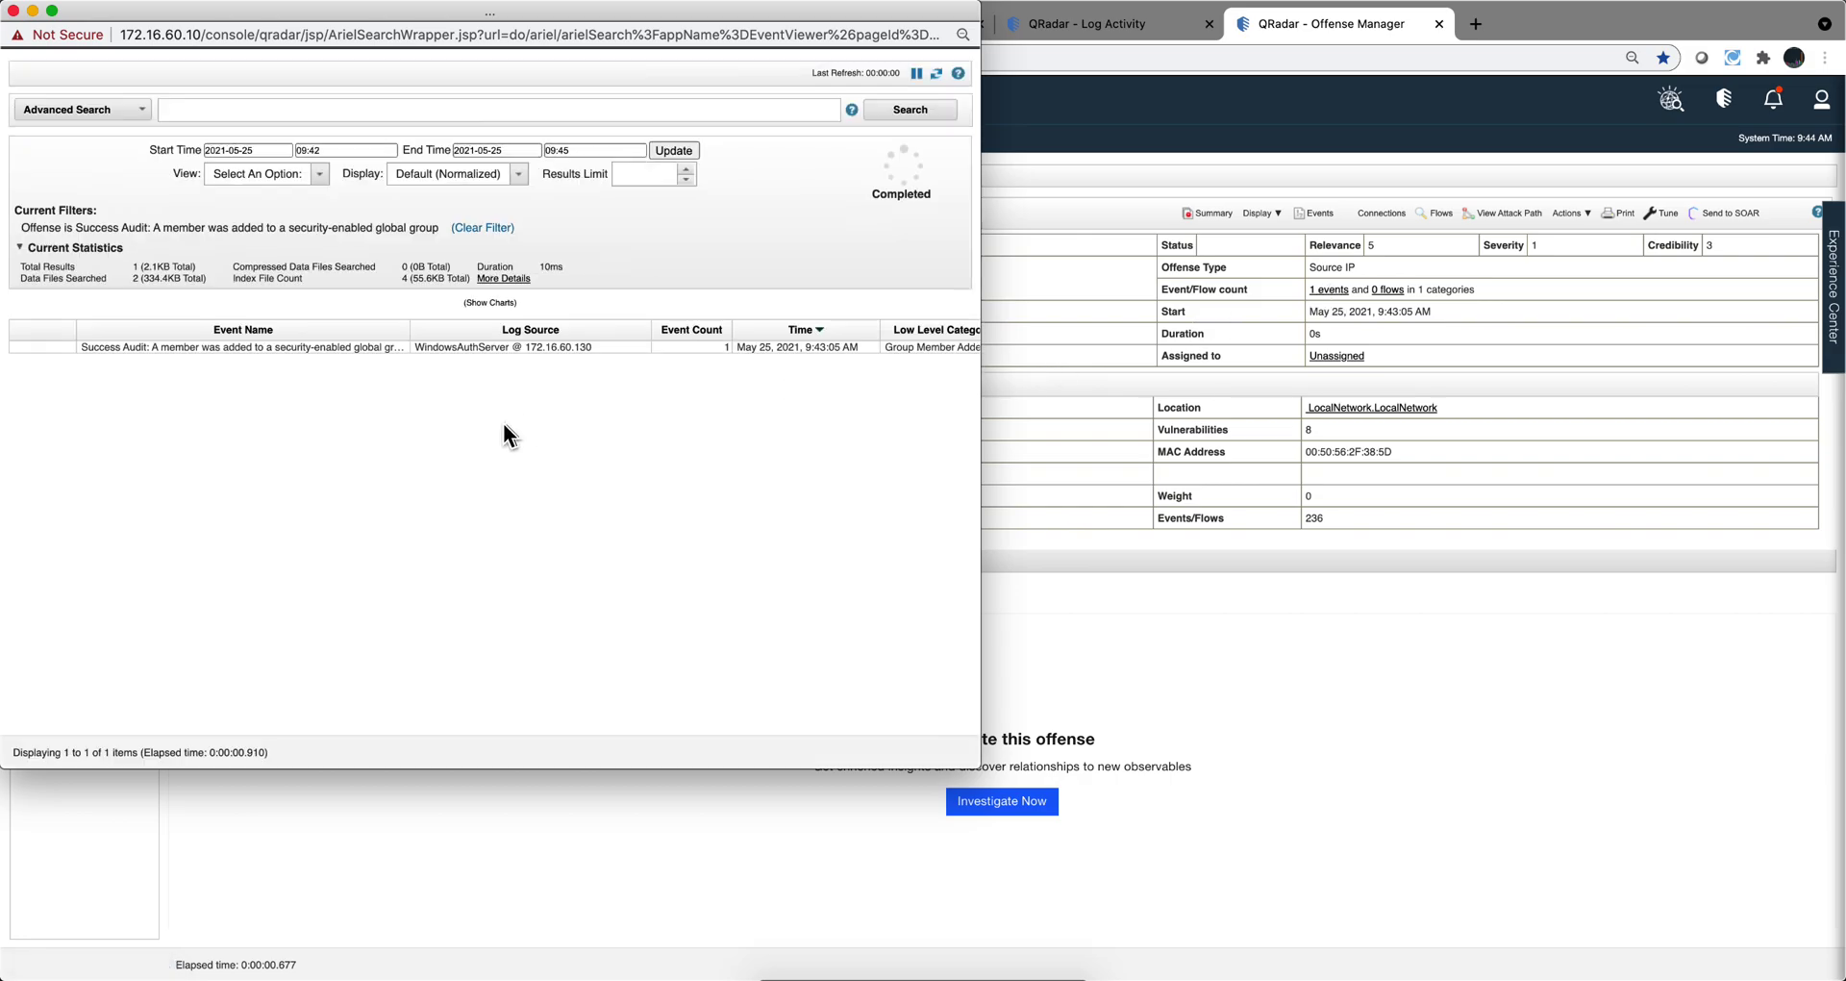
pyautogui.doubleClick(328, 351)
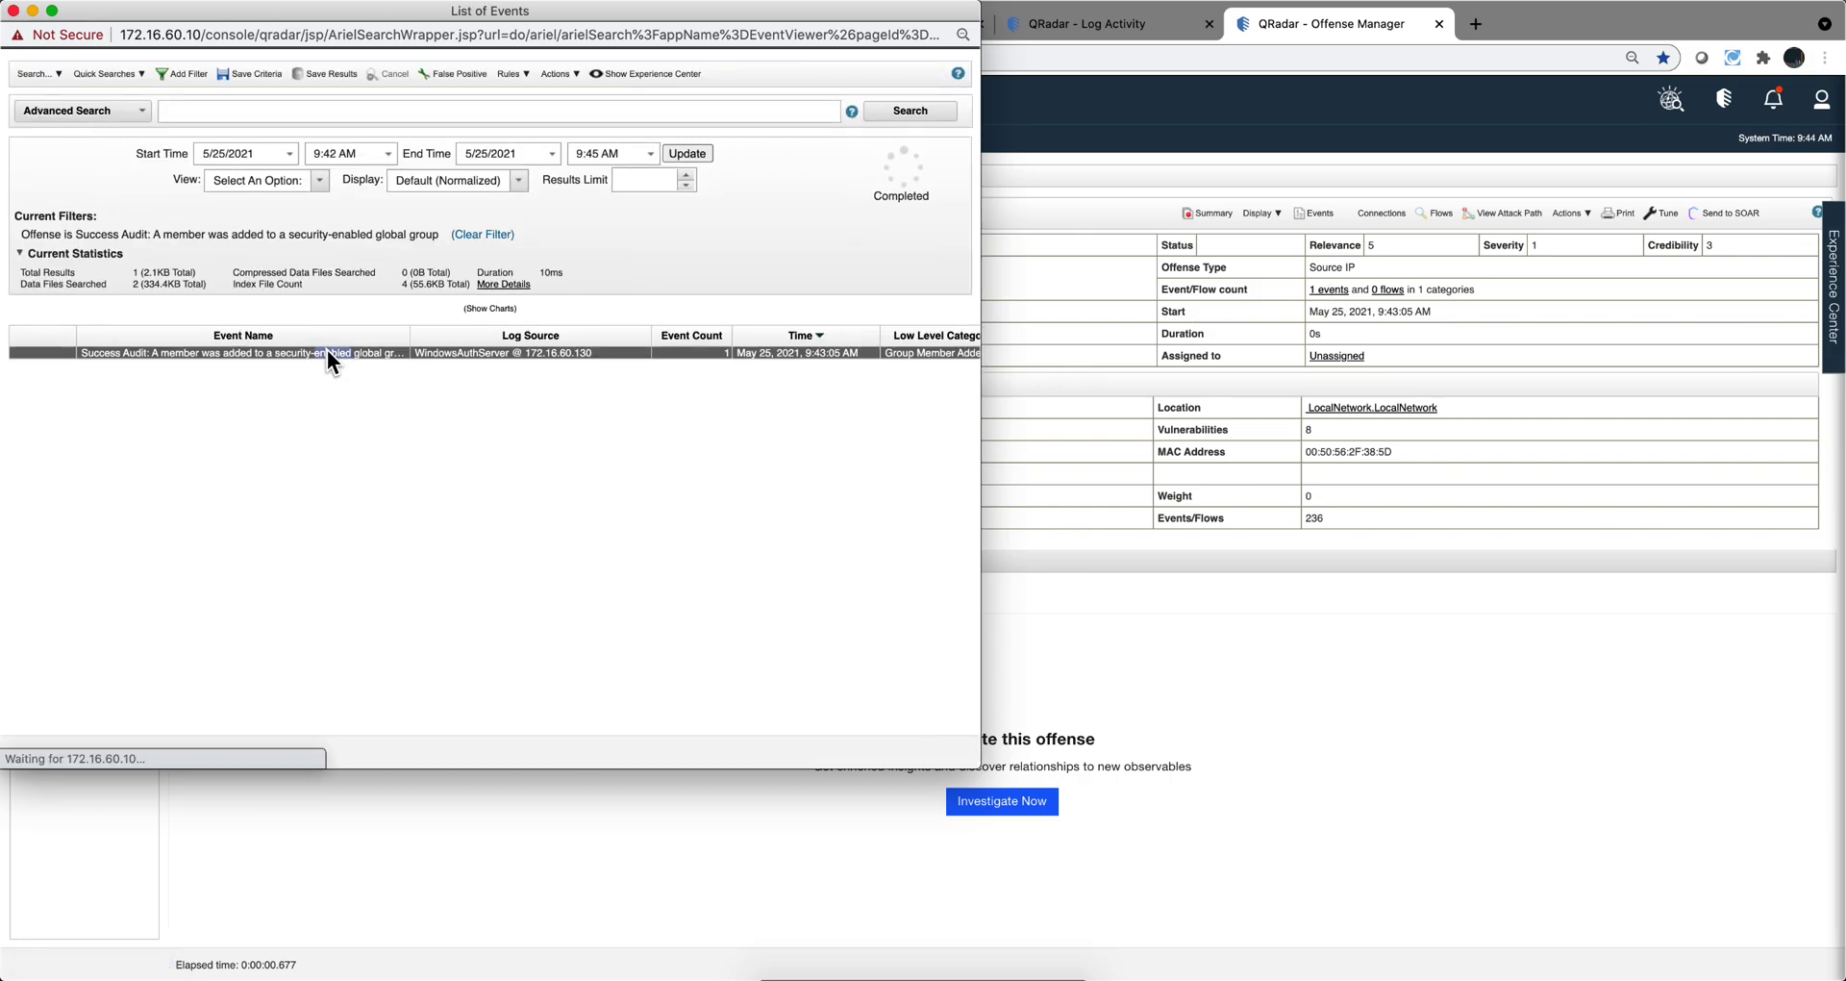
pyautogui.scroll(-15, 383, 456)
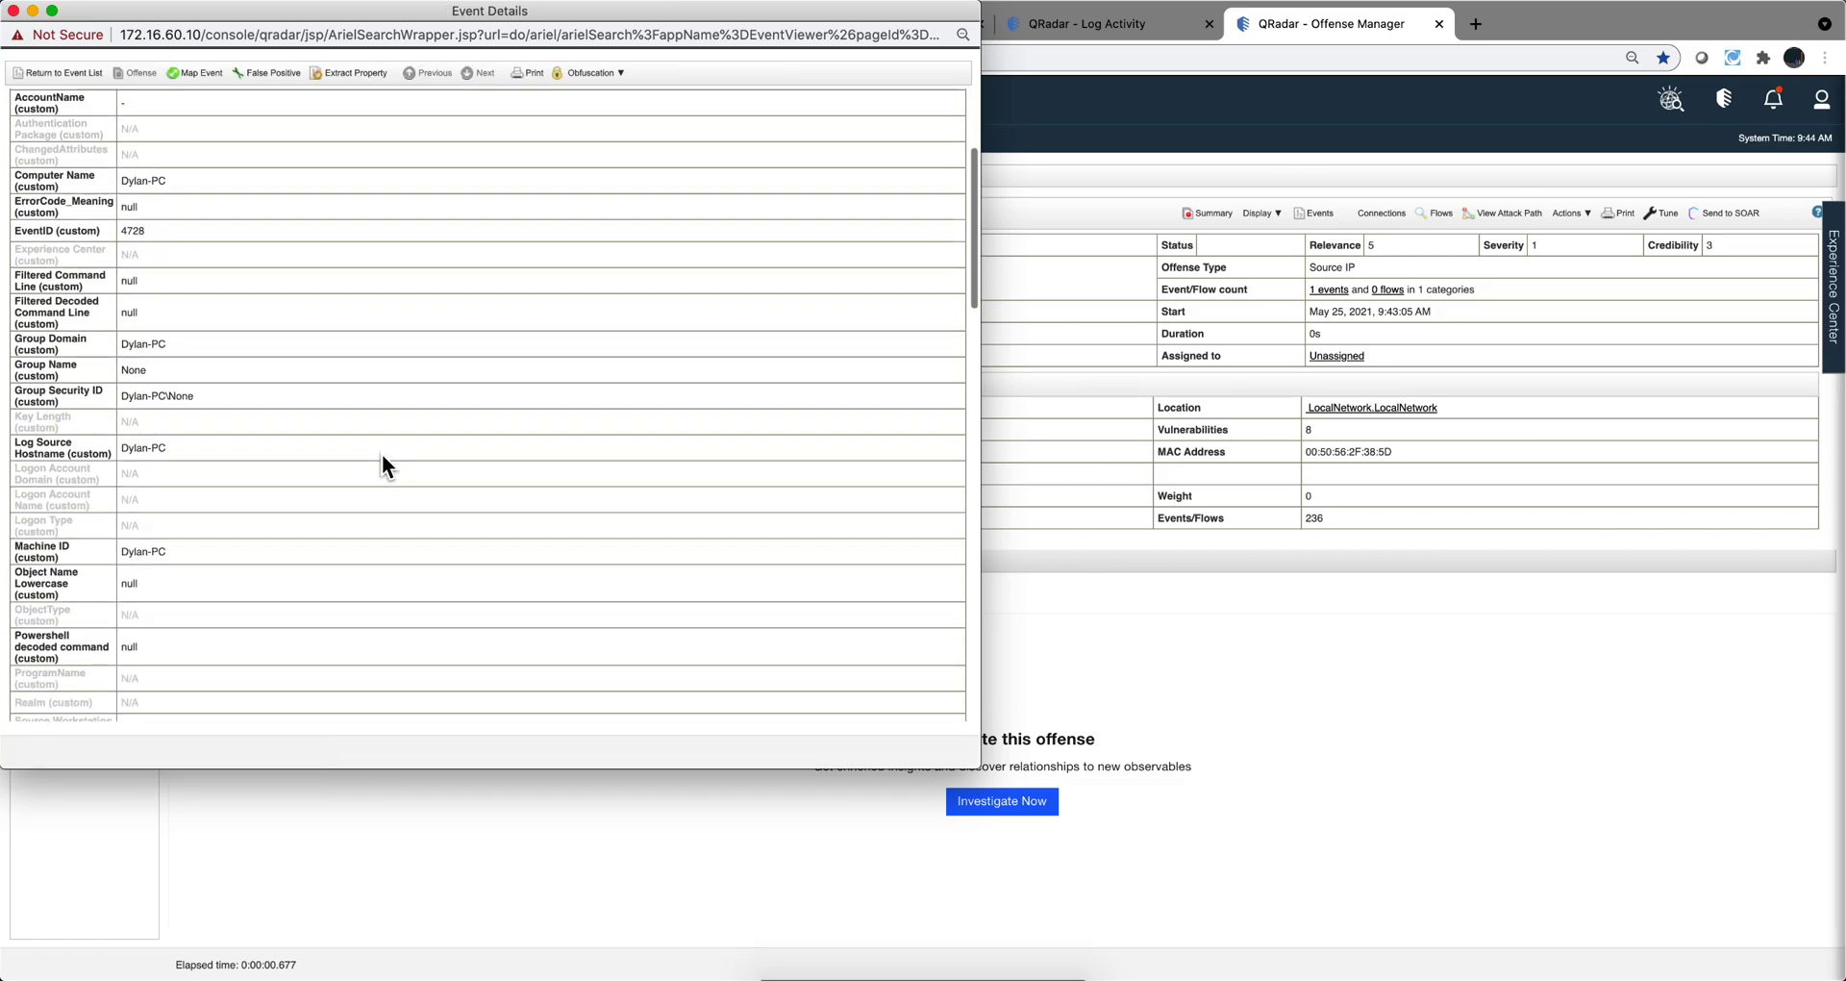
pyautogui.scroll(-2, 383, 455)
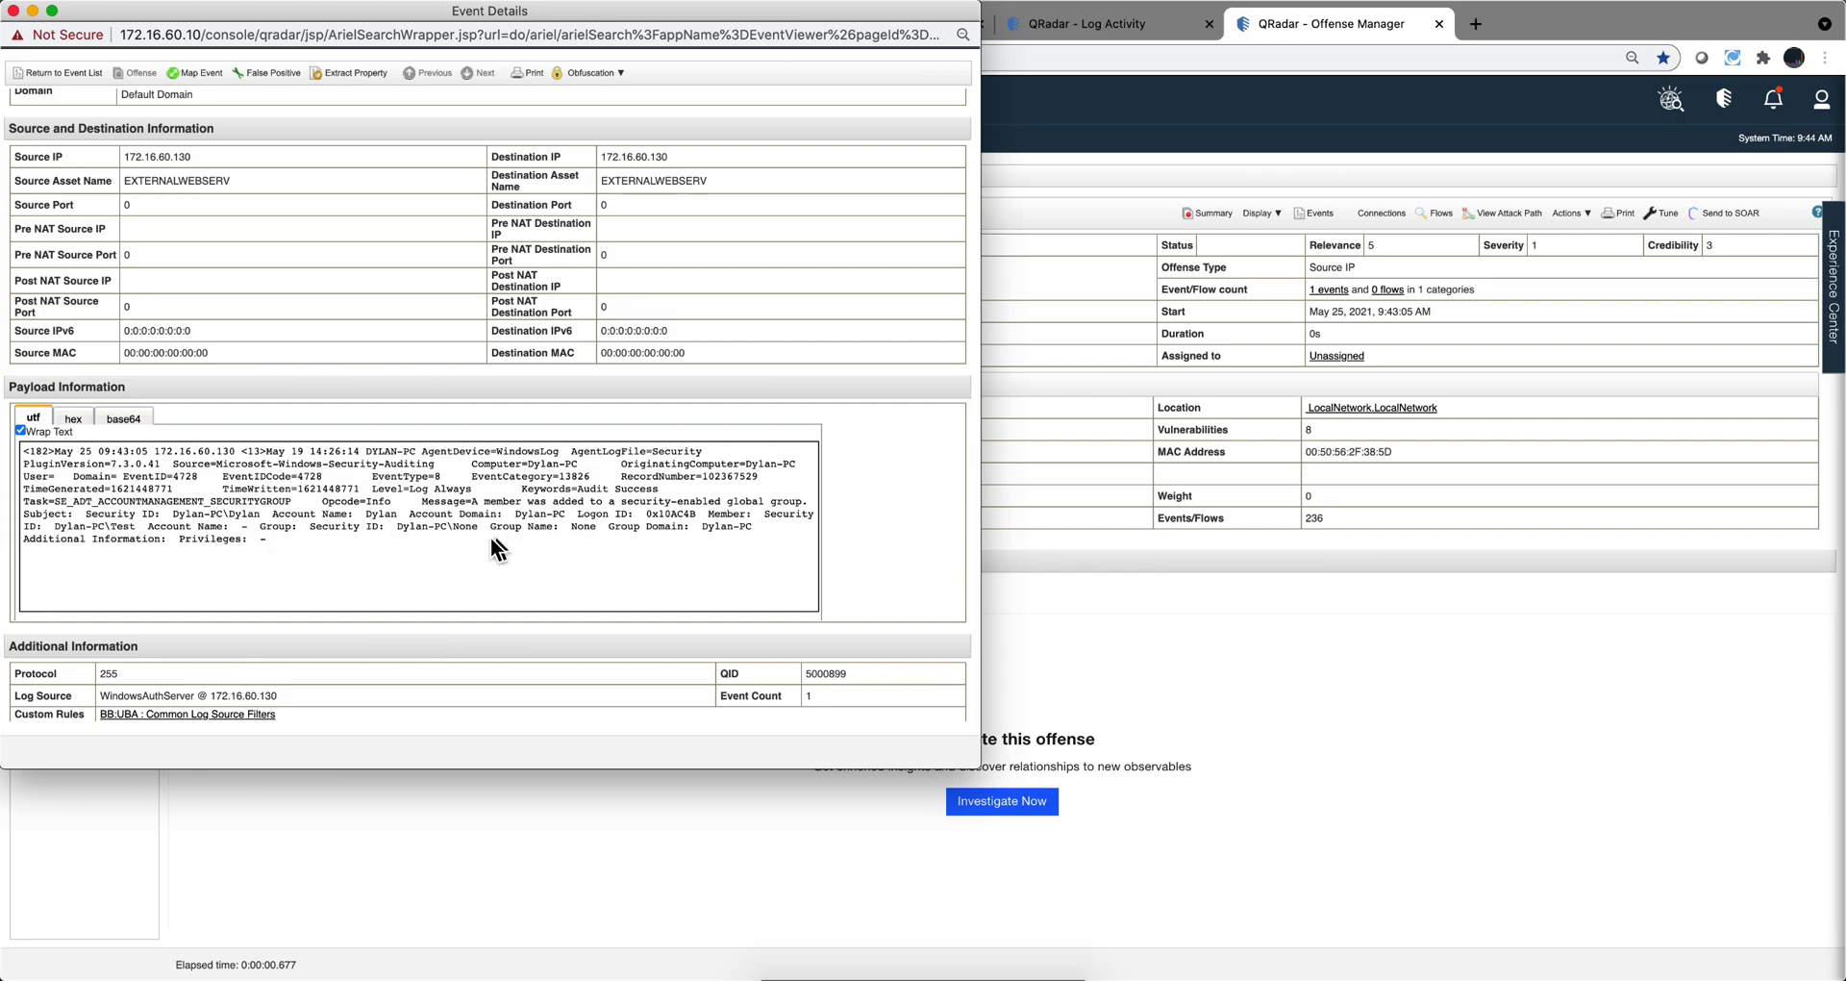
pyautogui.doubleClick(452, 488)
pyautogui.scroll(10, 314, 519)
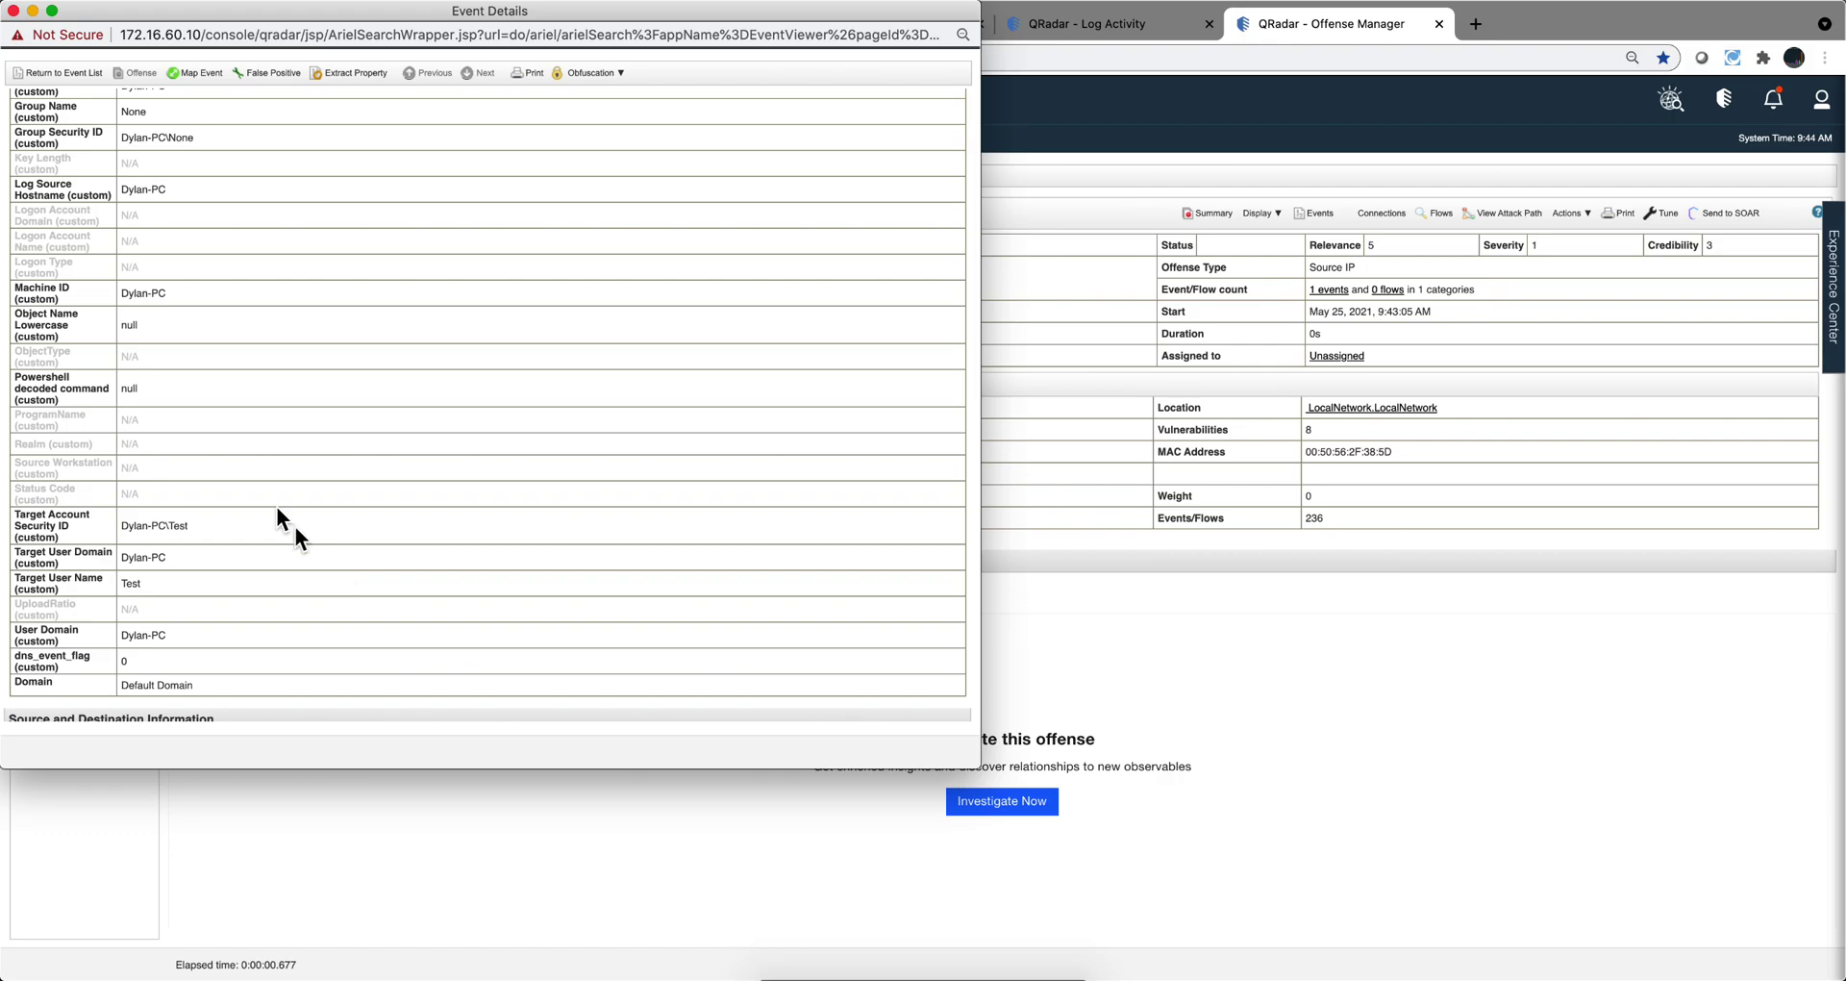
# Minimize the Event Details popup to return to the Offense 546 summary.
pyautogui.click(33, 11)
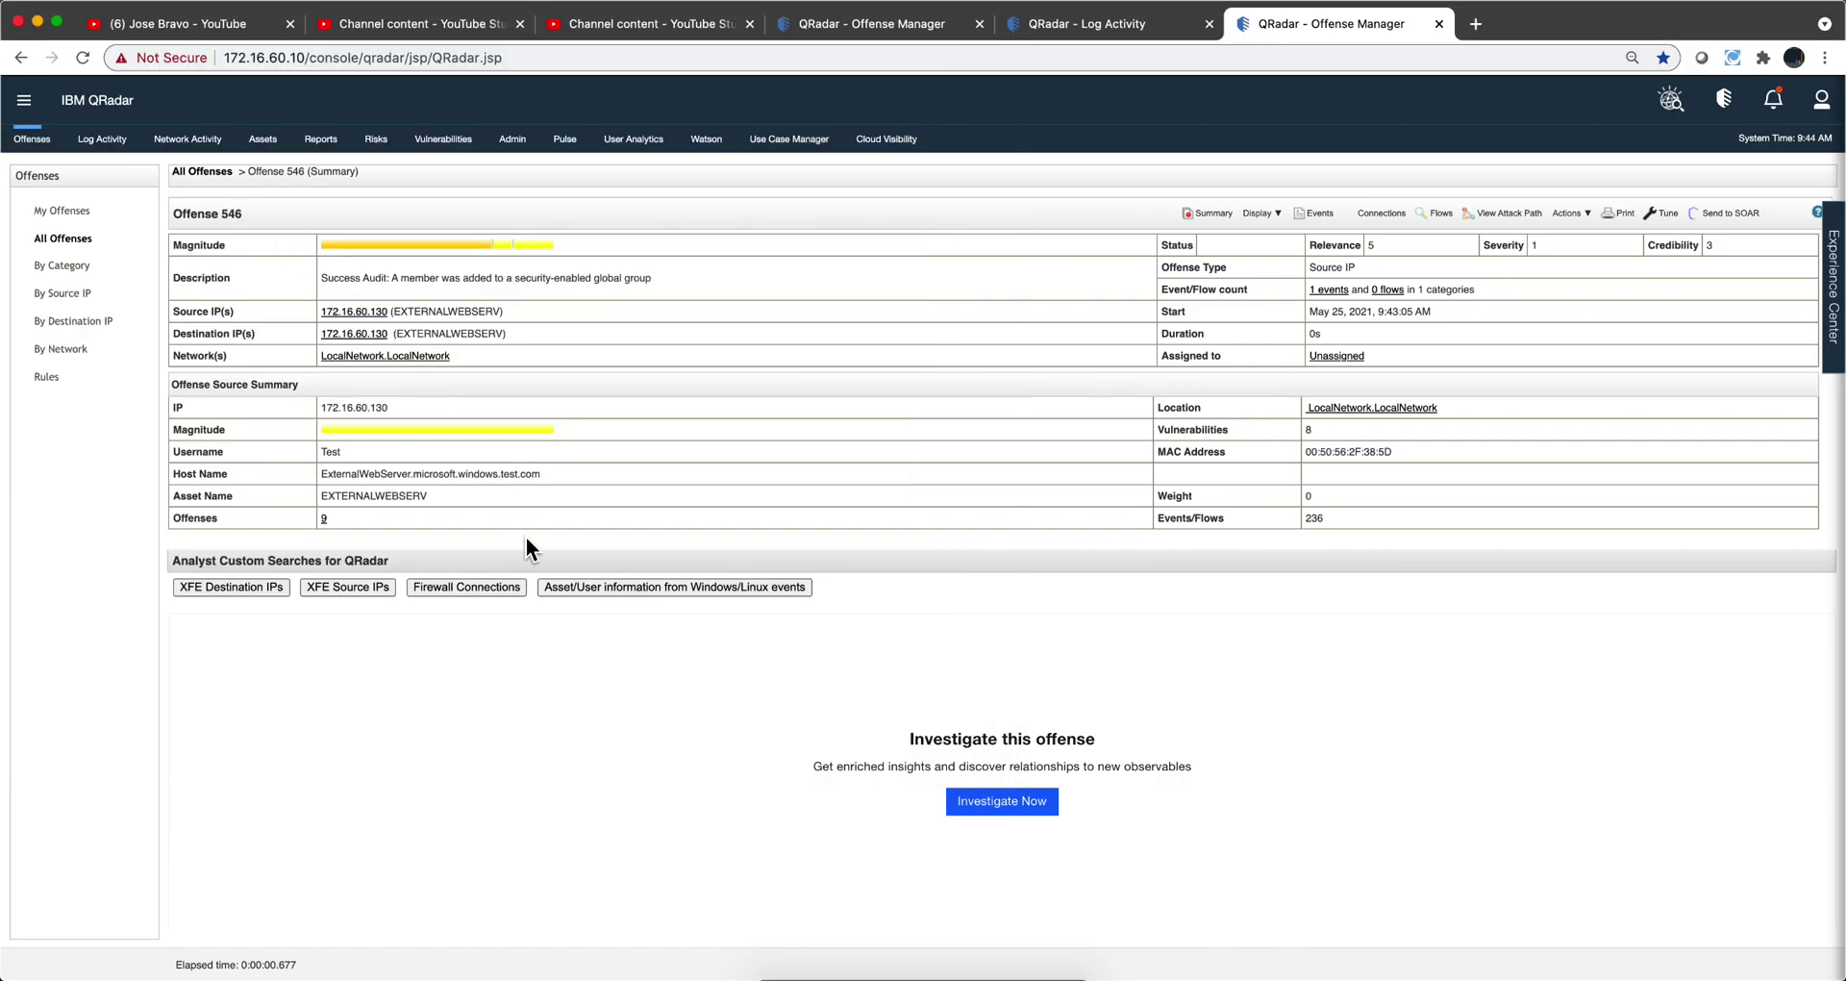